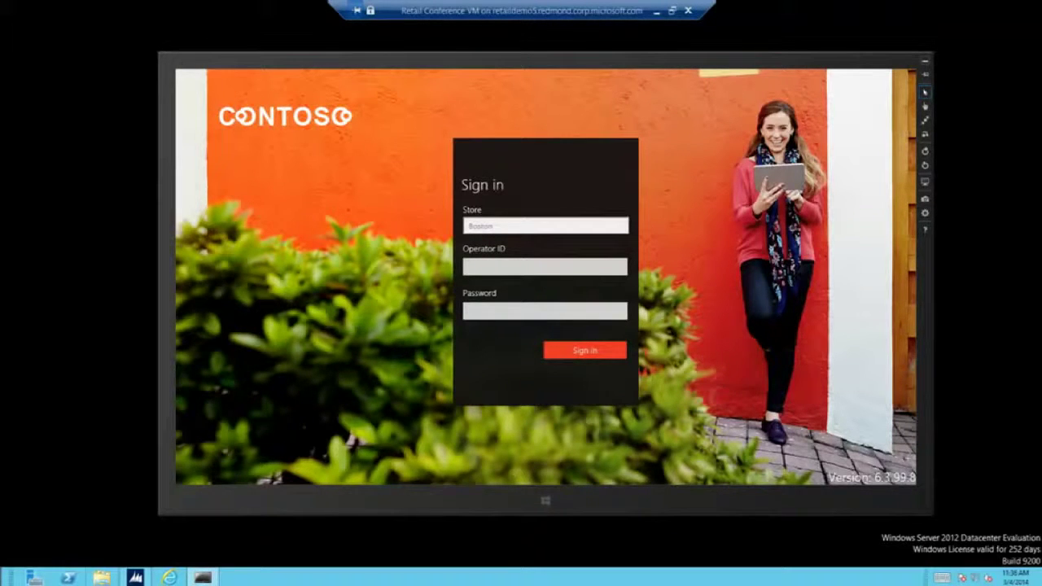
Sign in to the Boston store POS with the operator ID and password.
left_click(529, 263)
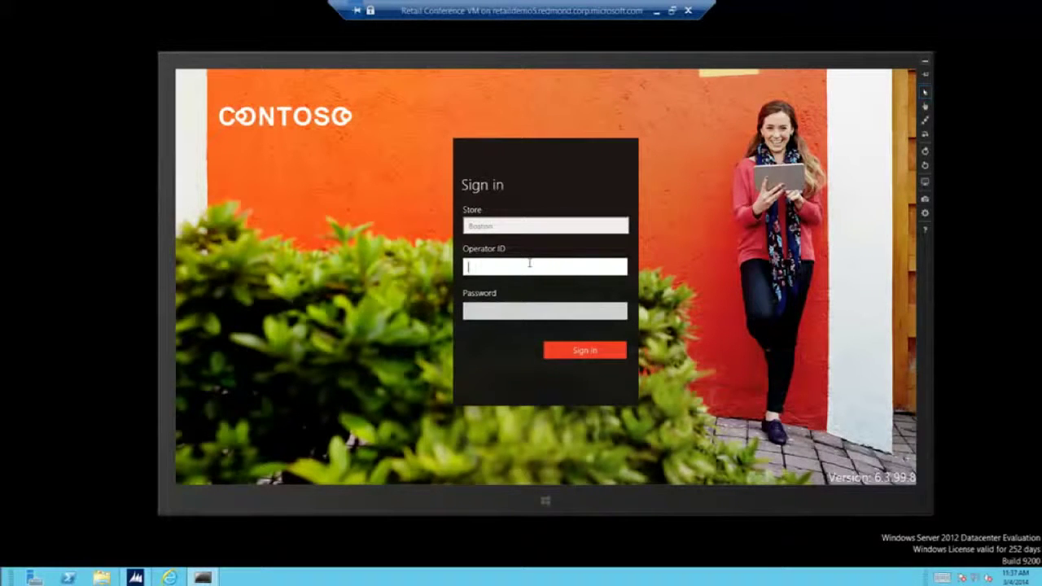
type("000100")
key("Tab")
type("123")
key("Return")
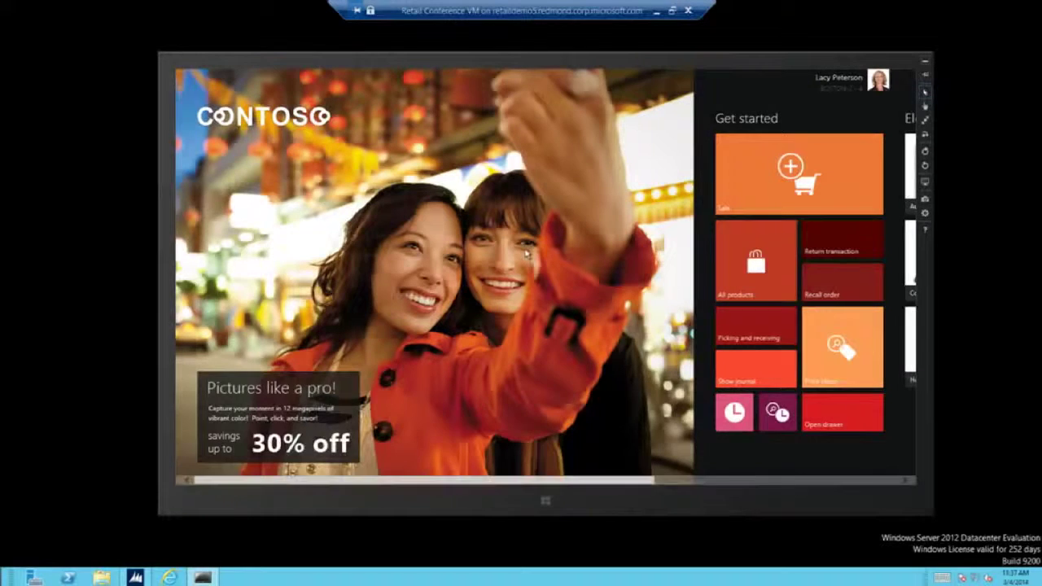
scroll(519, 259, "down", 3)
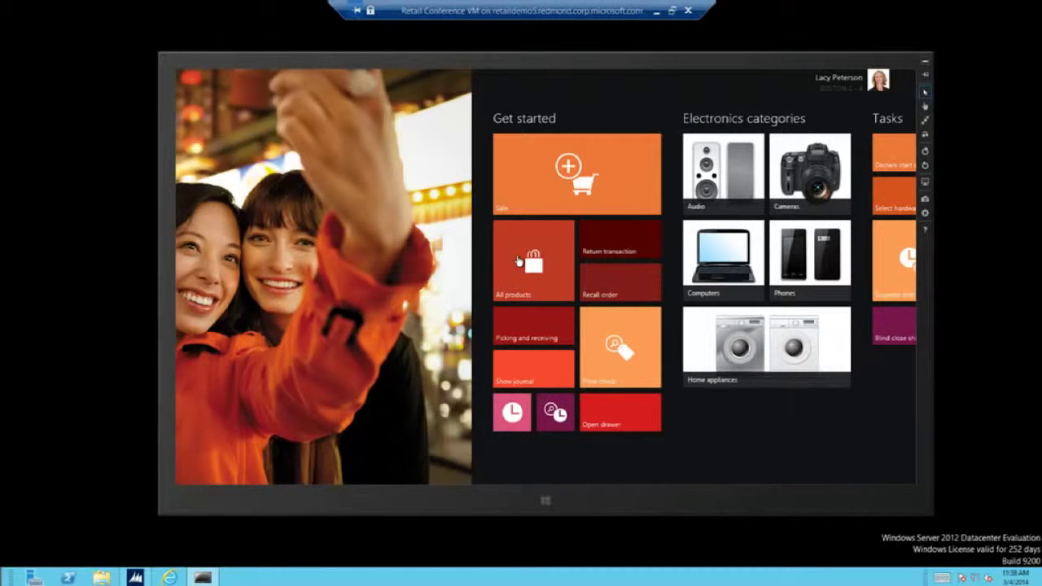
scroll(565, 249, "right", 3)
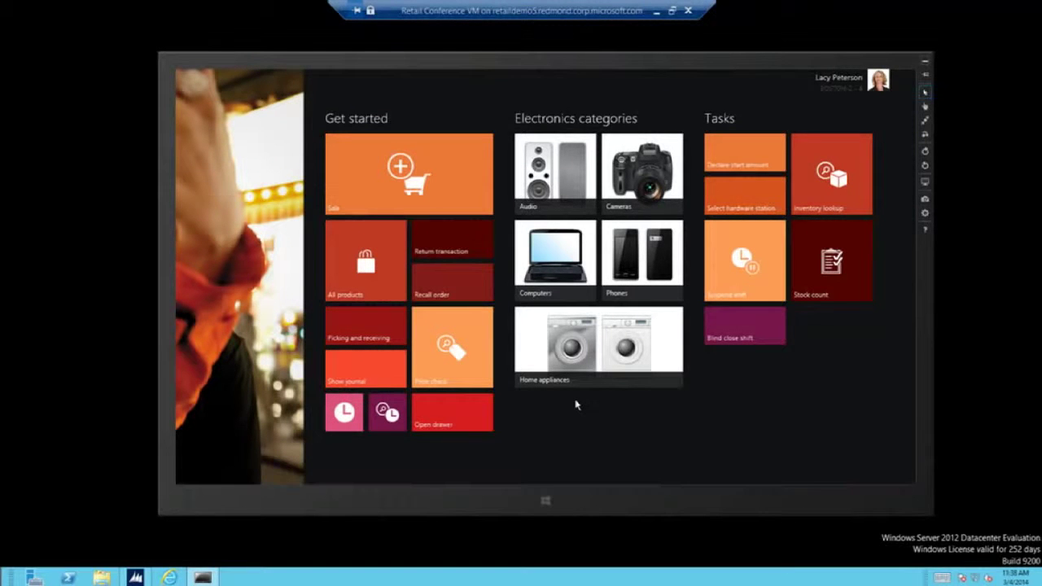
scroll(575, 405, "left", 5)
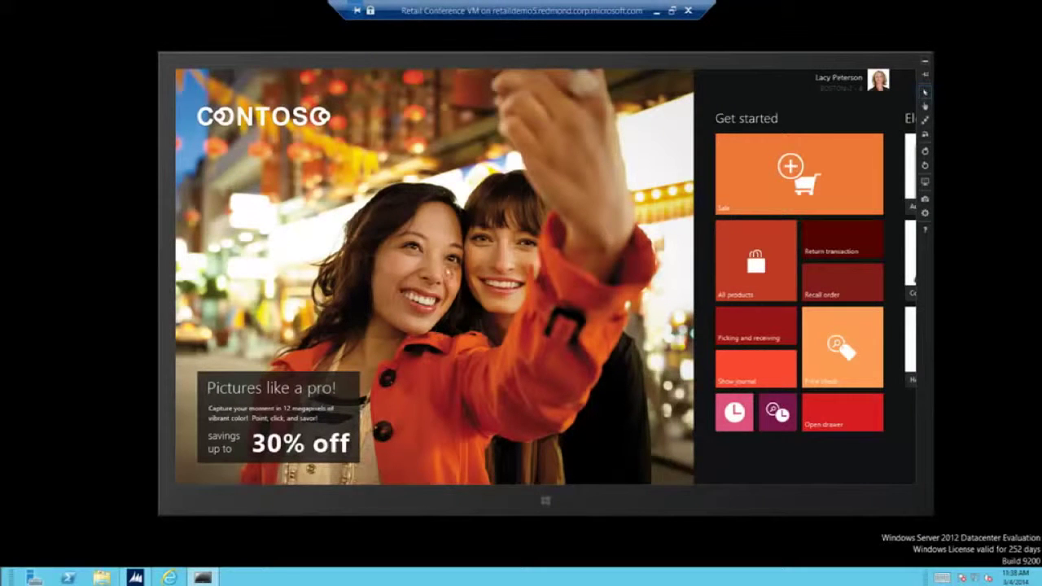
scroll(332, 261, "right", 2)
Start a sale, then log off the current operator.
left_click(737, 193)
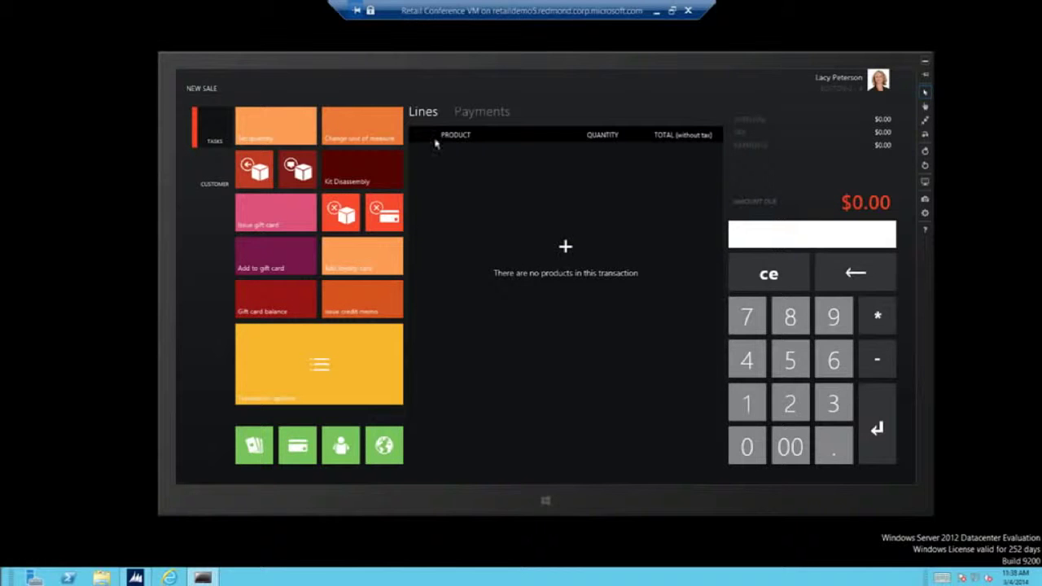
left_click(878, 90)
left_click(853, 142)
Sign back in with a different operator's ID and password.
left_click(492, 266)
type("000160")
key("Tab")
type("123")
key("Return")
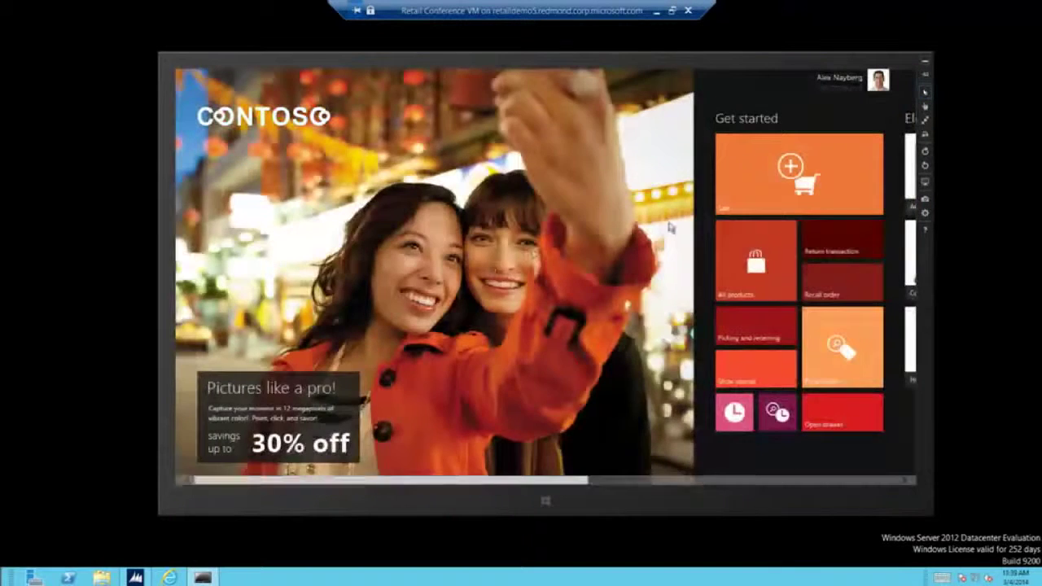
Glance at Manager operations, then open a new empty sale with $0.00 due.
scroll(600, 244, "right", 2)
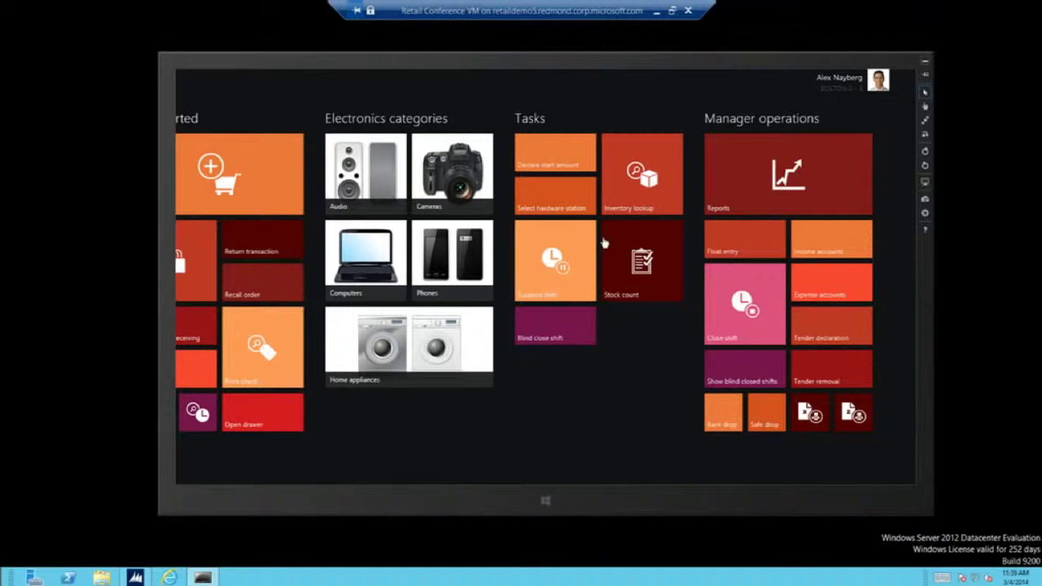
scroll(601, 244, "up", 3)
left_click(447, 161)
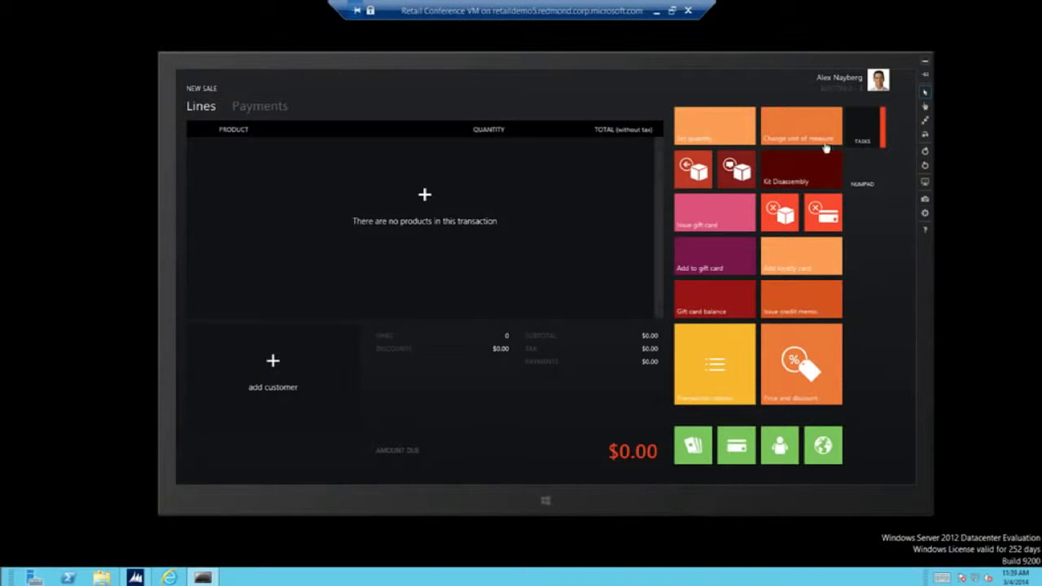
Add item 3120, the Video Projector ($370.81), then search products for 'laptop'.
left_click(863, 179)
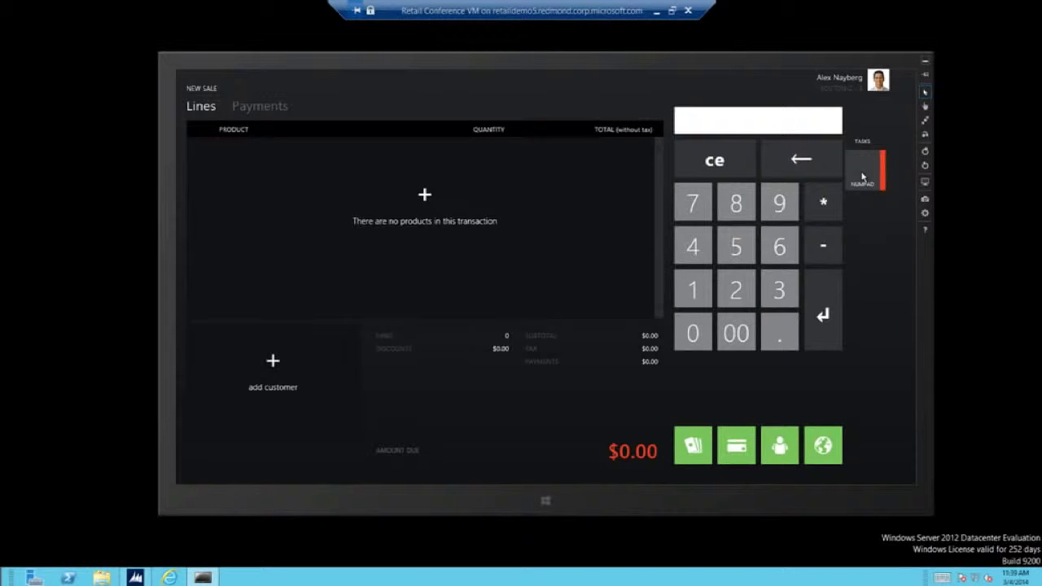
type("3120")
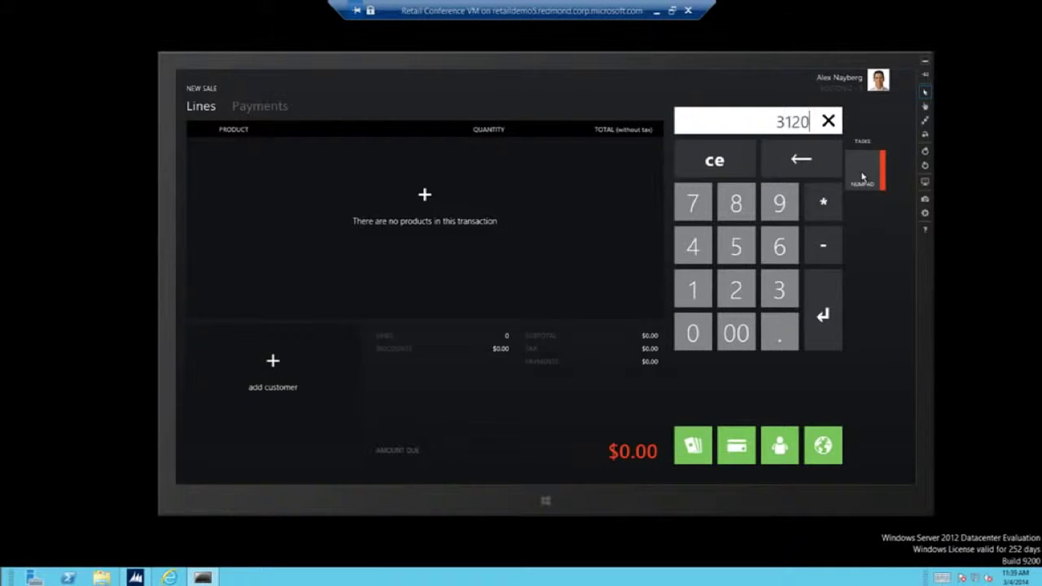
key("Return")
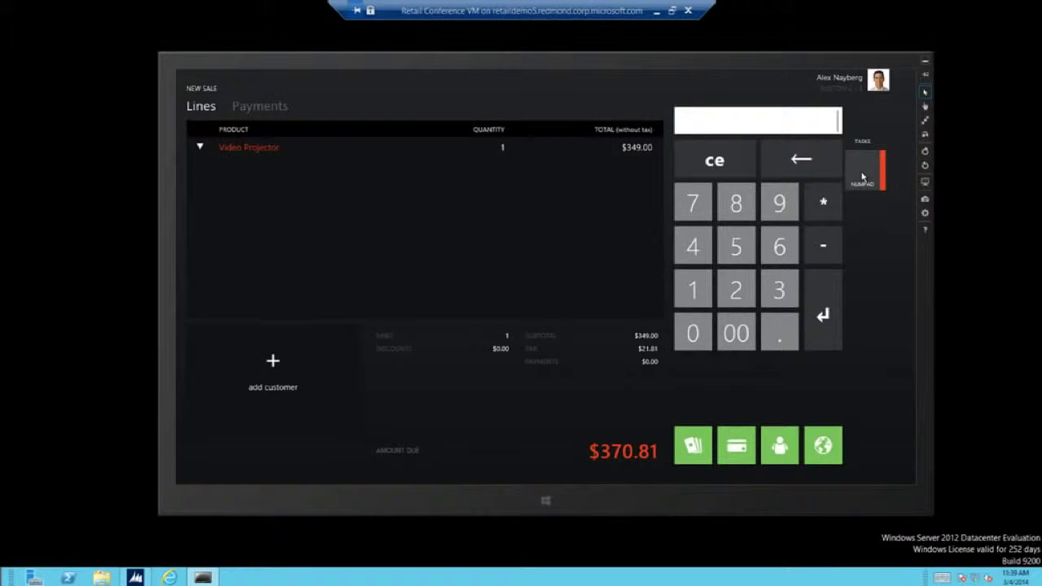
type("laptop")
key("Return")
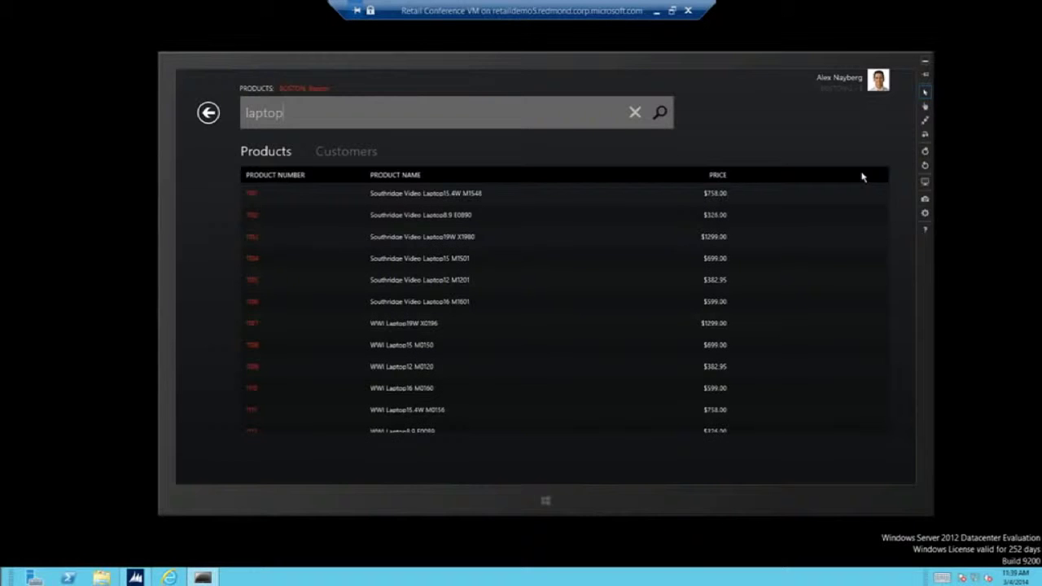
Try the small-card, large-card and list layouts for the laptop results.
right_click(405, 463)
left_click(207, 456)
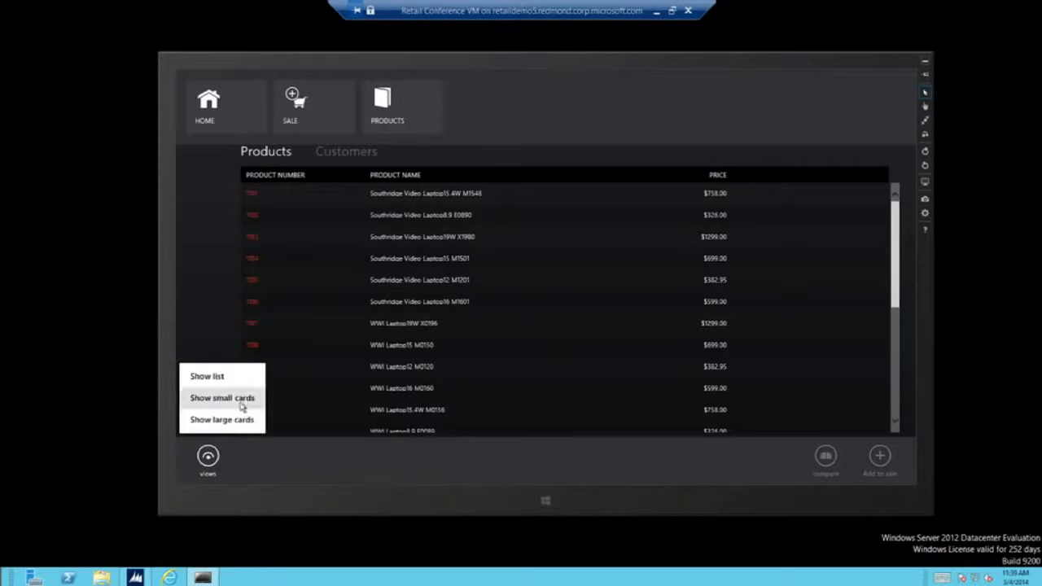
left_click(239, 407)
left_click(208, 456)
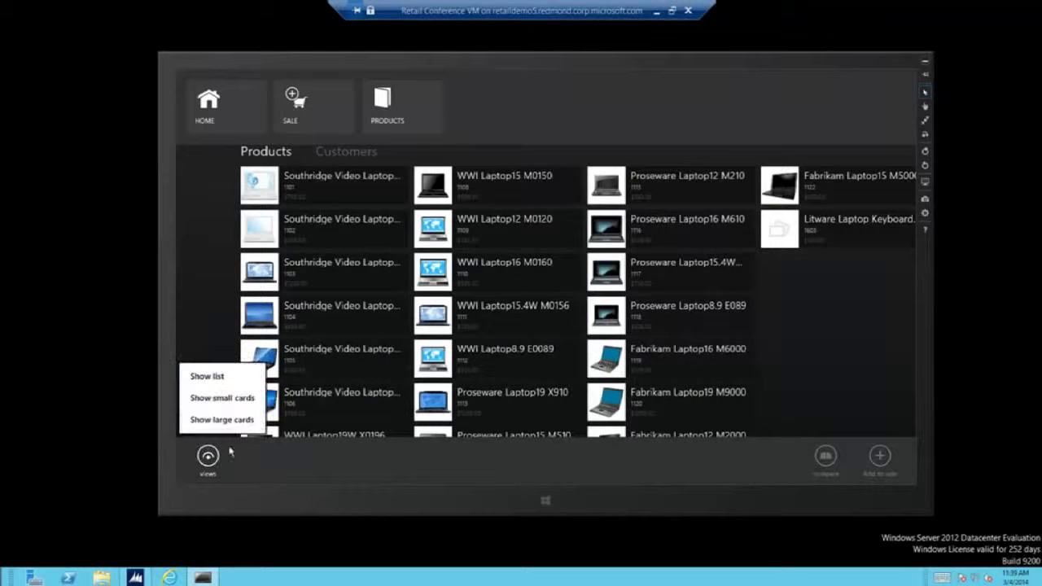
left_click(236, 420)
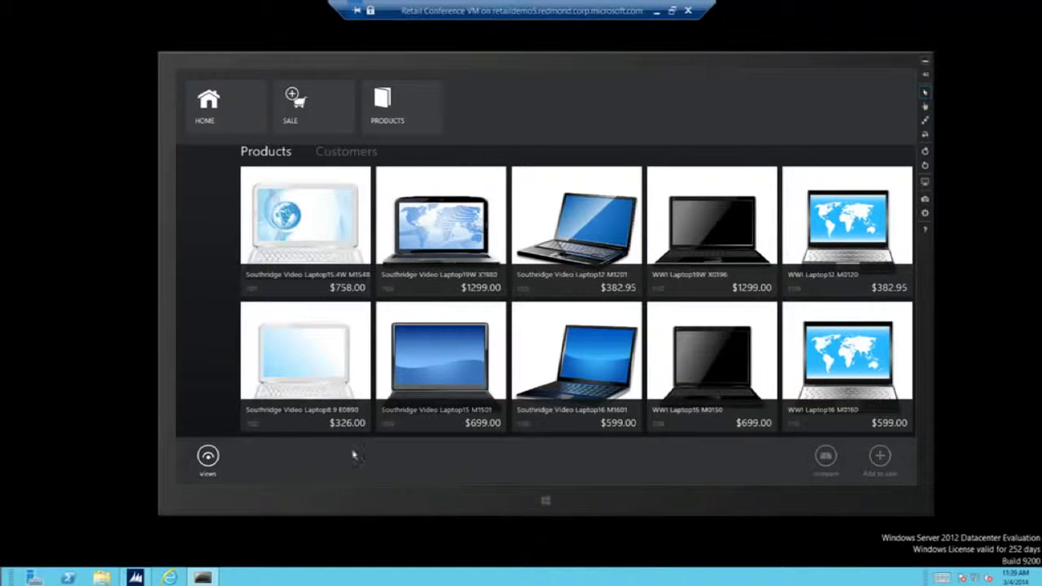
left_click(207, 455)
left_click(235, 377)
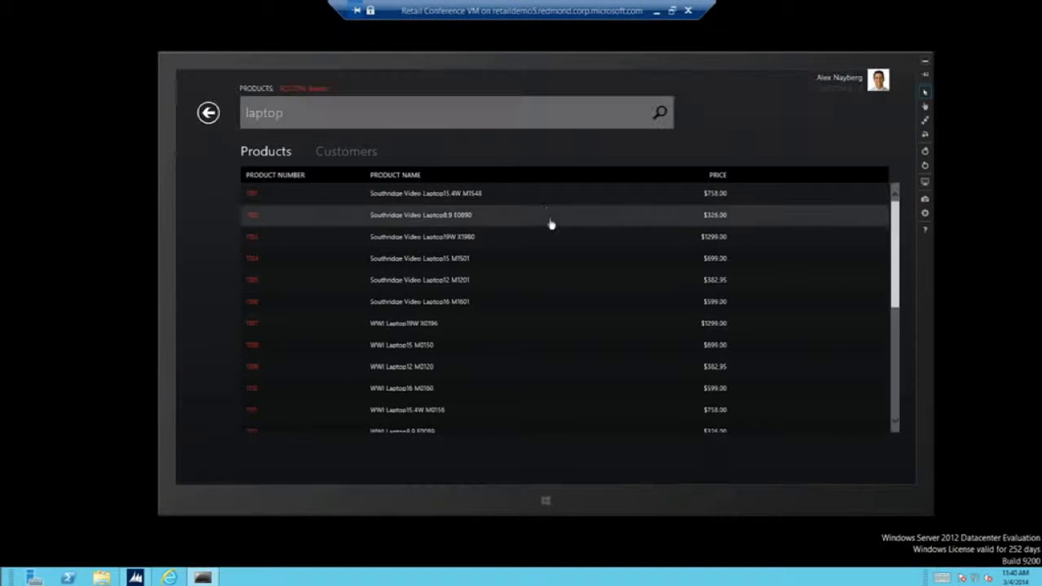
Add the first laptop to the sale in Black, raising the amount due to $1176.19.
right_click(552, 200)
left_click(880, 458)
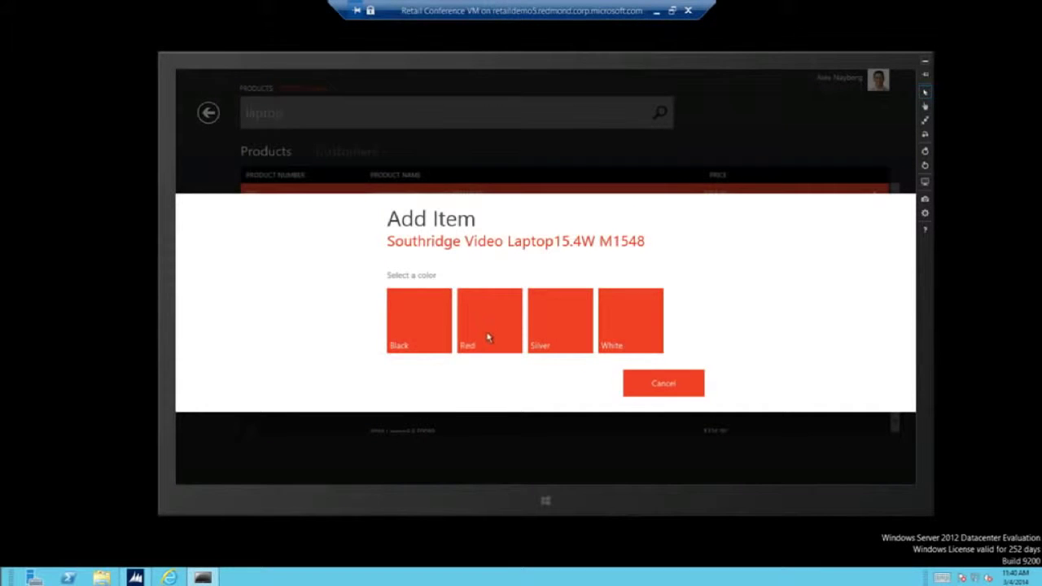
left_click(429, 333)
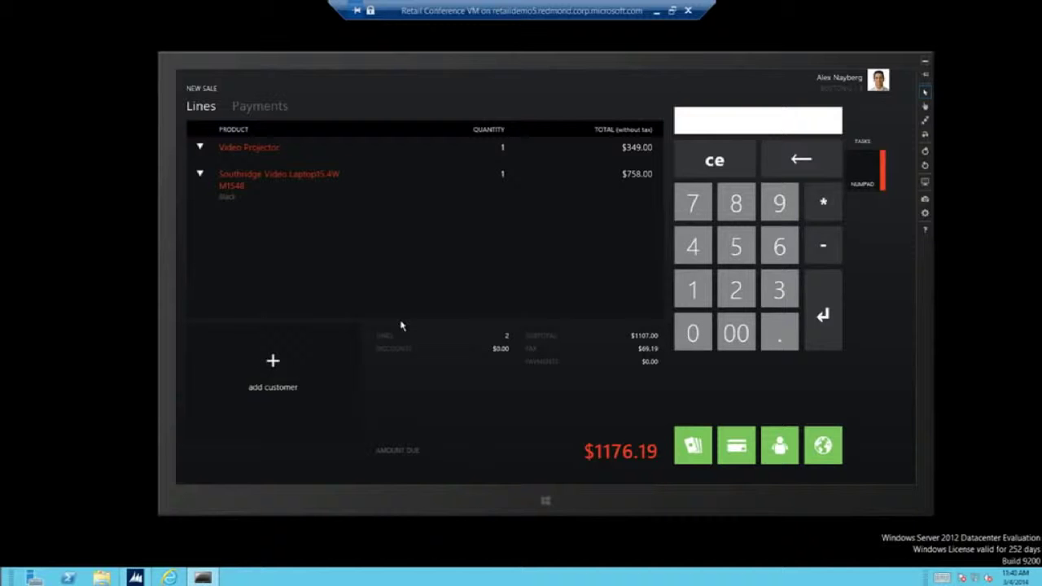
Show the Products browsing choices: current store, other stores or all products.
right_click(574, 198)
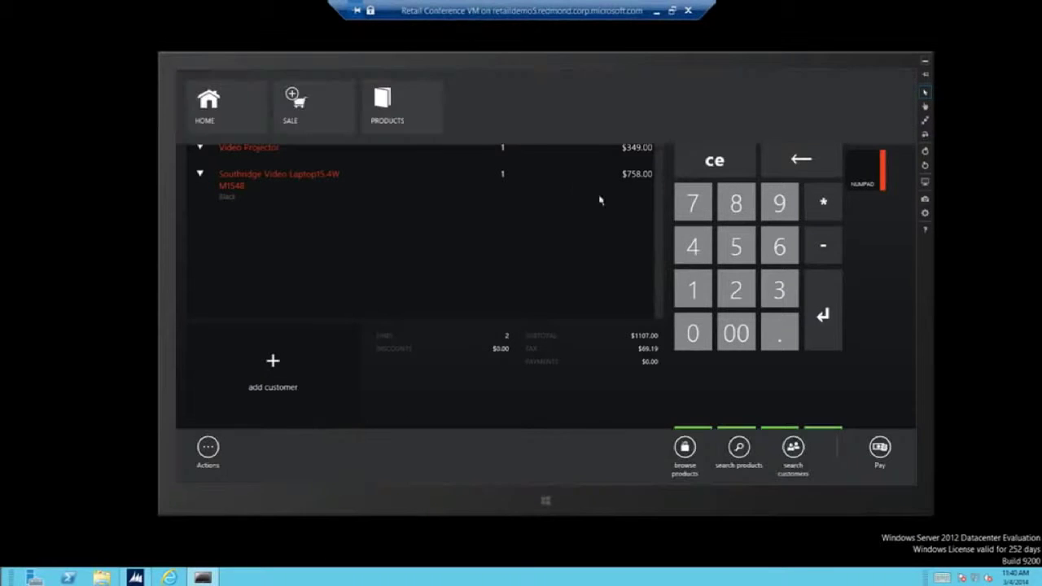
left_click(407, 107)
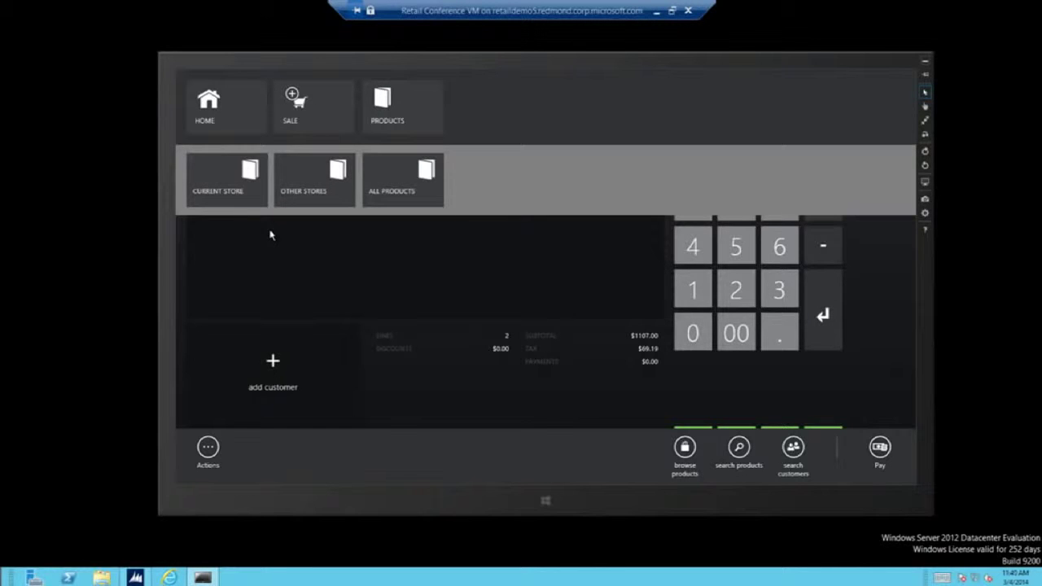
Search other stores for Seattle, finding the store 4.3 miles away.
left_click(348, 183)
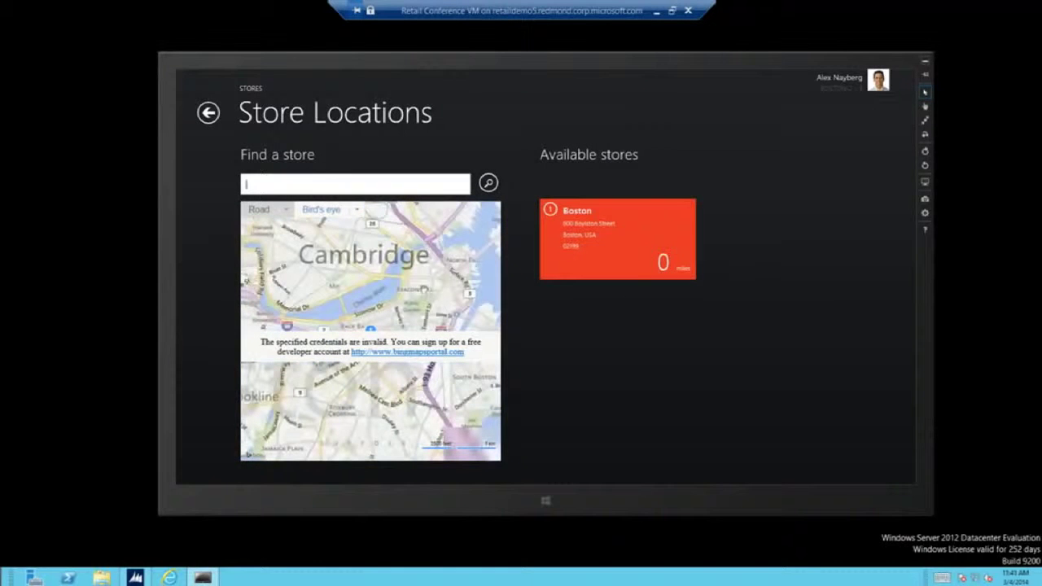
type("r")
type("eattle")
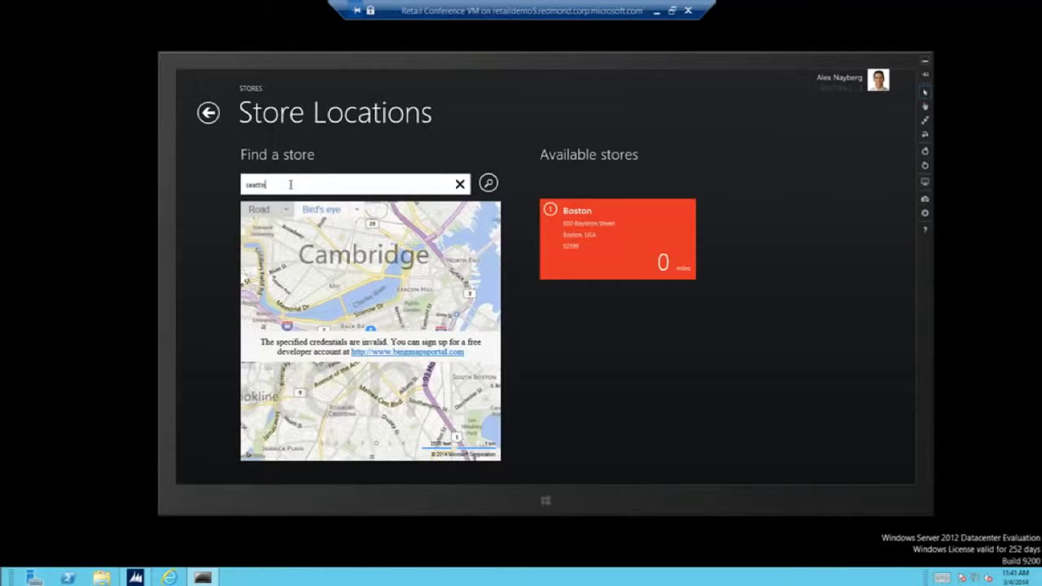
key("Return")
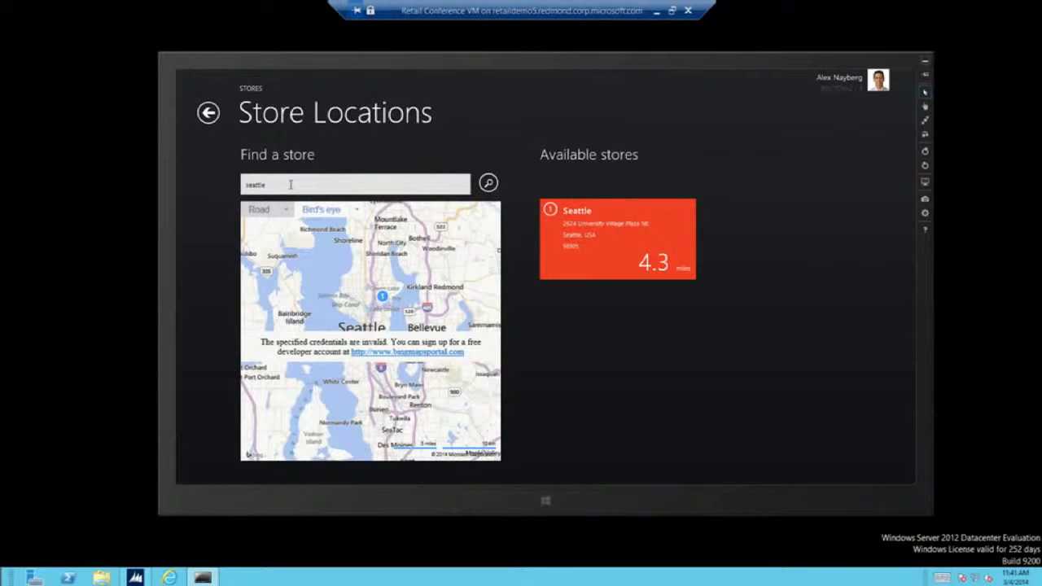
Center the map, then browse the current Boston store's catalogs.
right_click(558, 319)
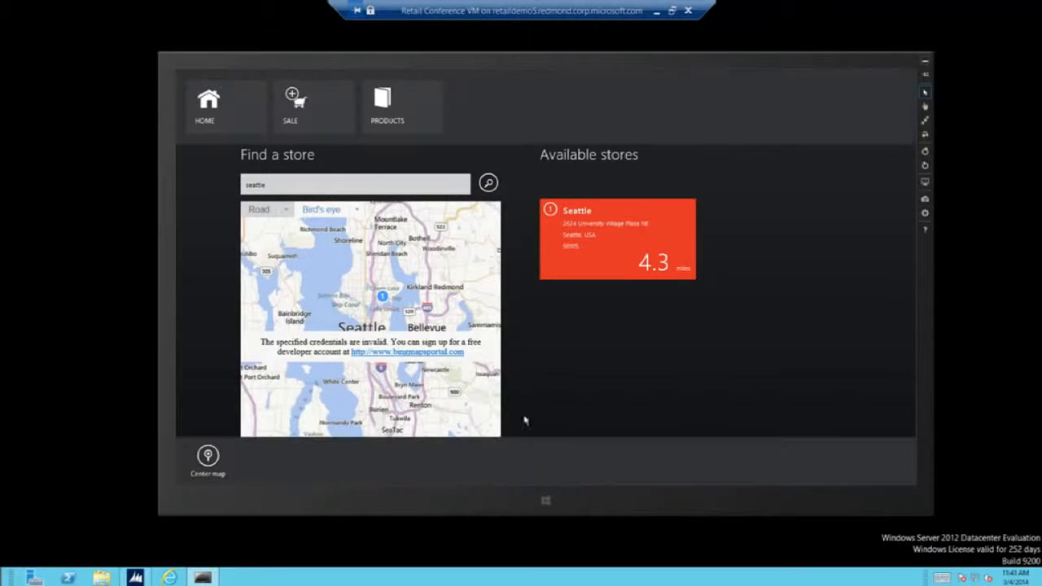
left_click(209, 457)
left_click(389, 91)
left_click(232, 181)
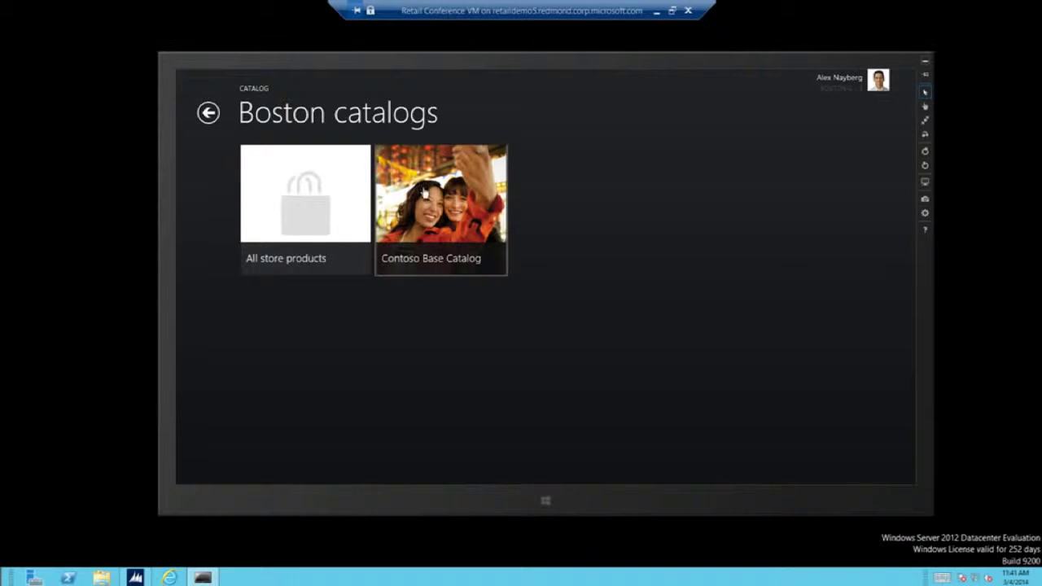
In the Digital cameras category, select the Compact Digital, Ultra Compact and Slim Digital cameras.
left_click(312, 220)
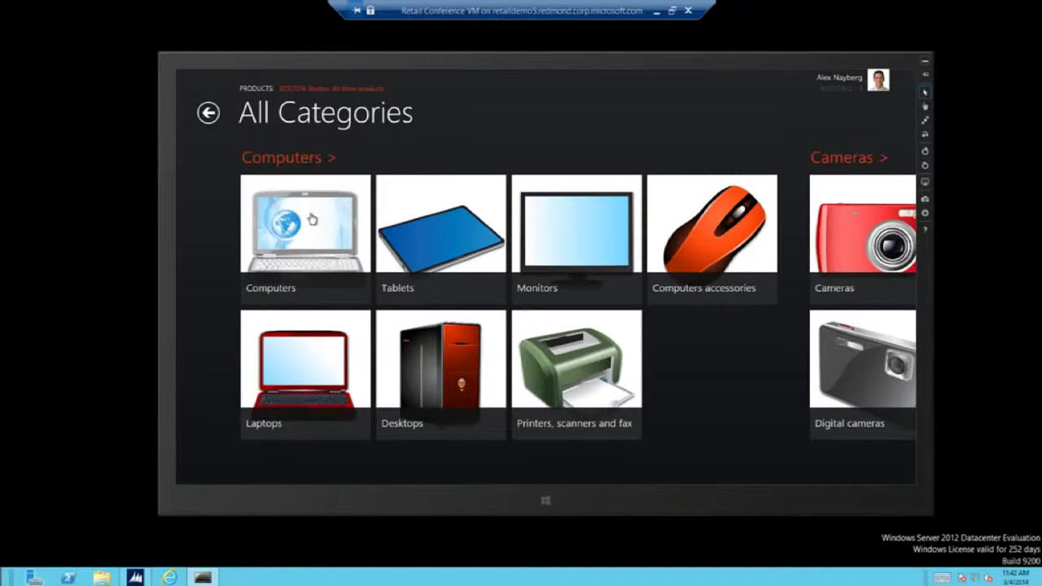
scroll(395, 252, "down", 5)
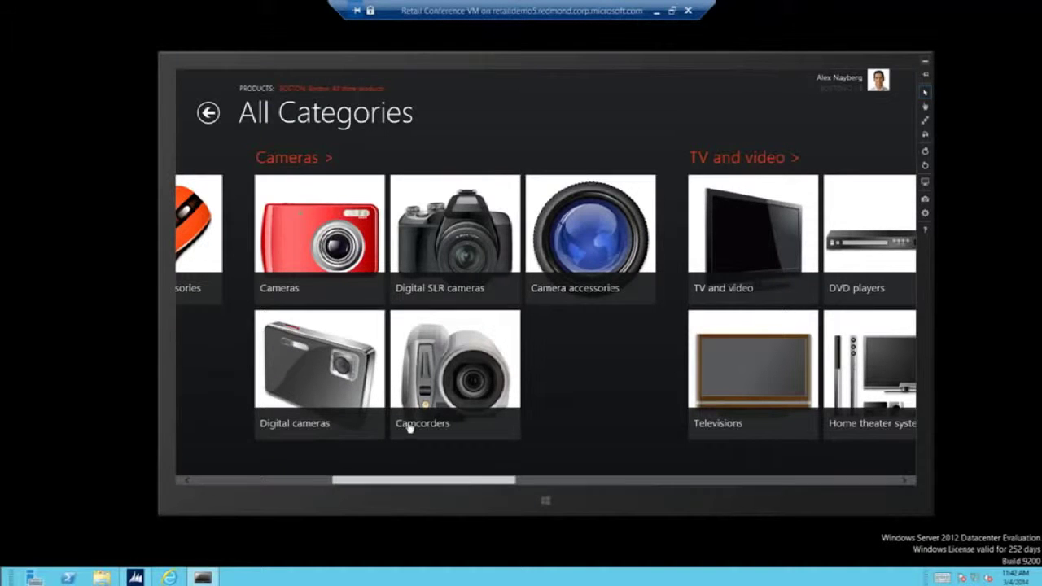
left_click(335, 379)
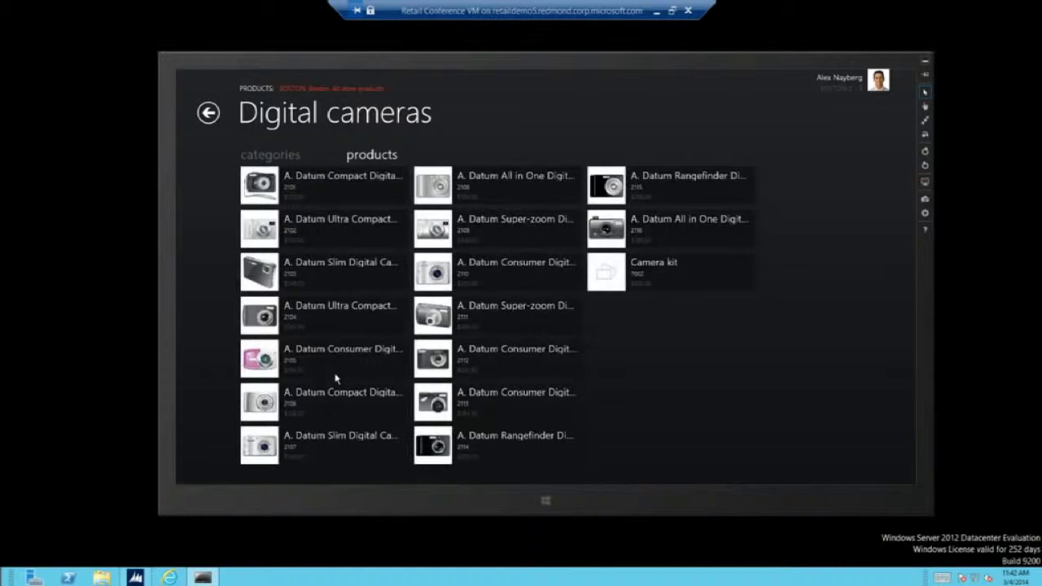
right_click(384, 182)
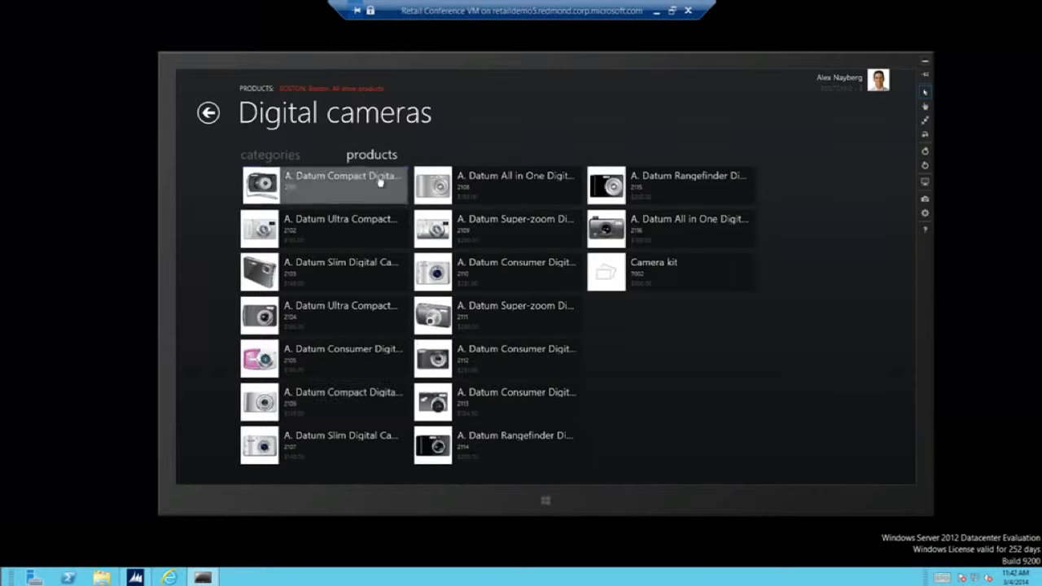
right_click(364, 230)
right_click(358, 273)
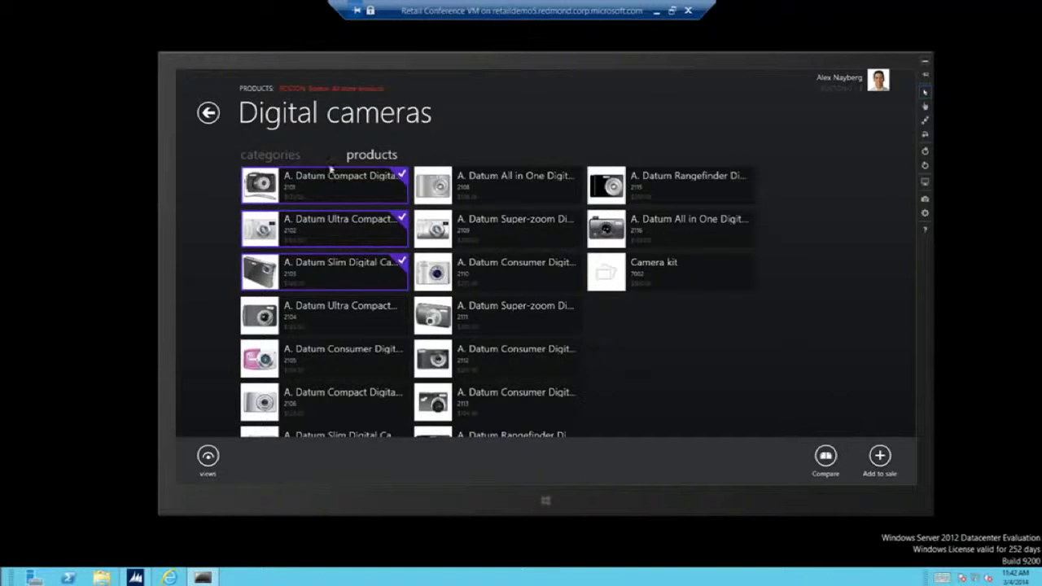
Compare cameras 2101–2103 side by side, then add the Ultra Compact camera to the sale.
left_click(826, 458)
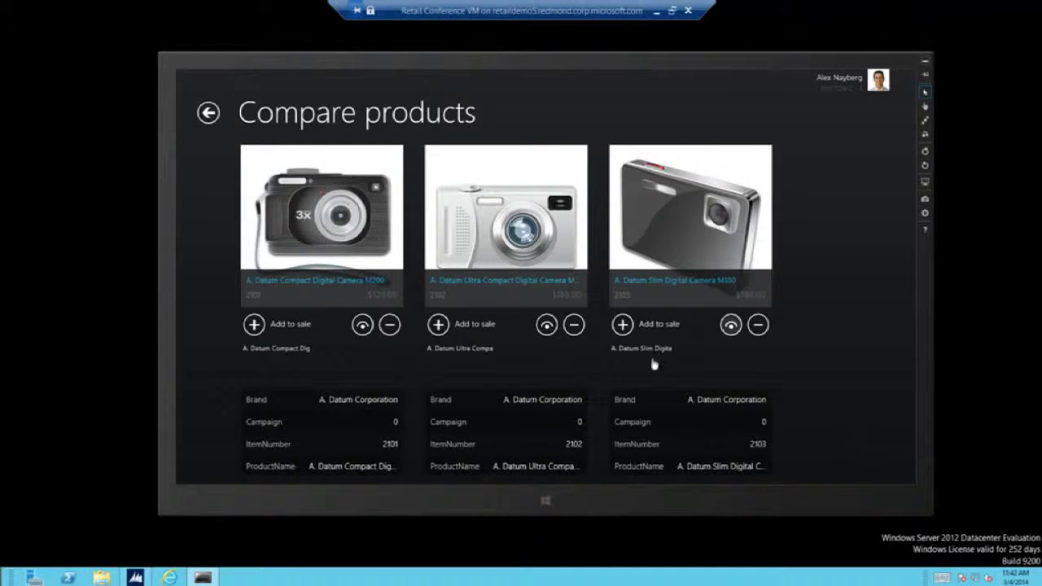
left_click(437, 325)
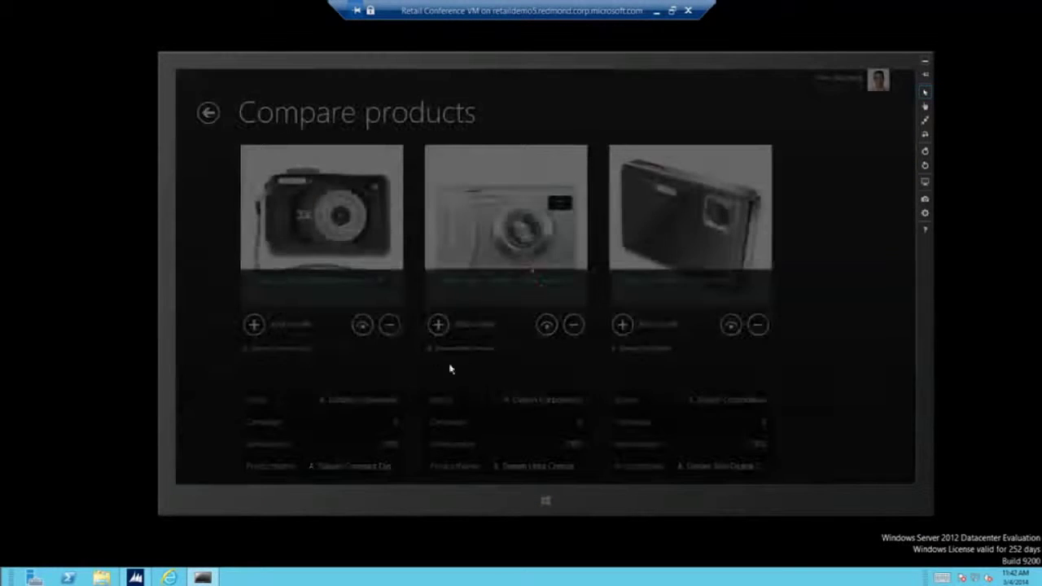
Choose Green for the Ultra Compact camera and bring up payment for $1351.50 due.
left_click(496, 350)
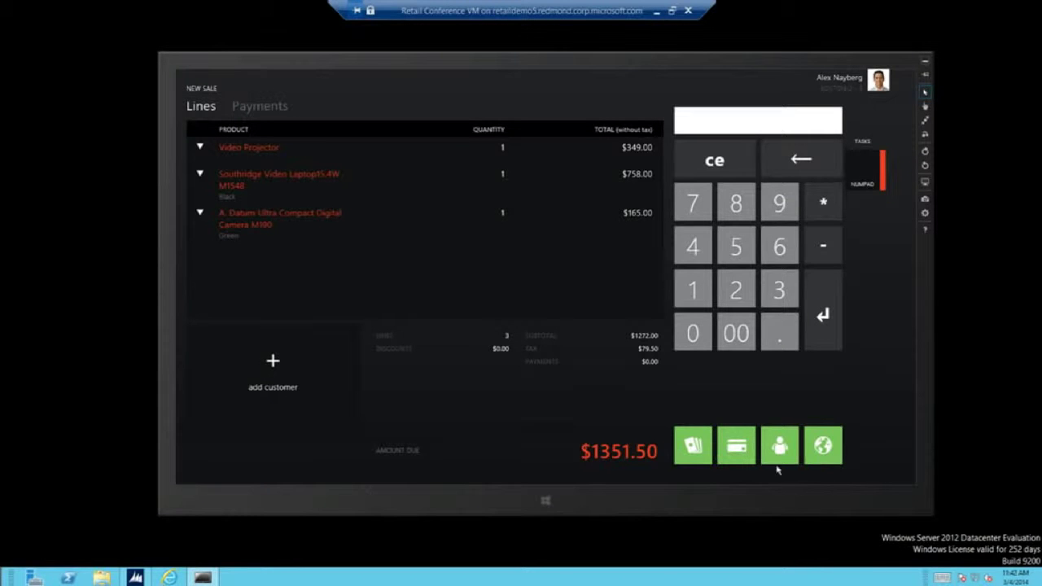
left_click(616, 453)
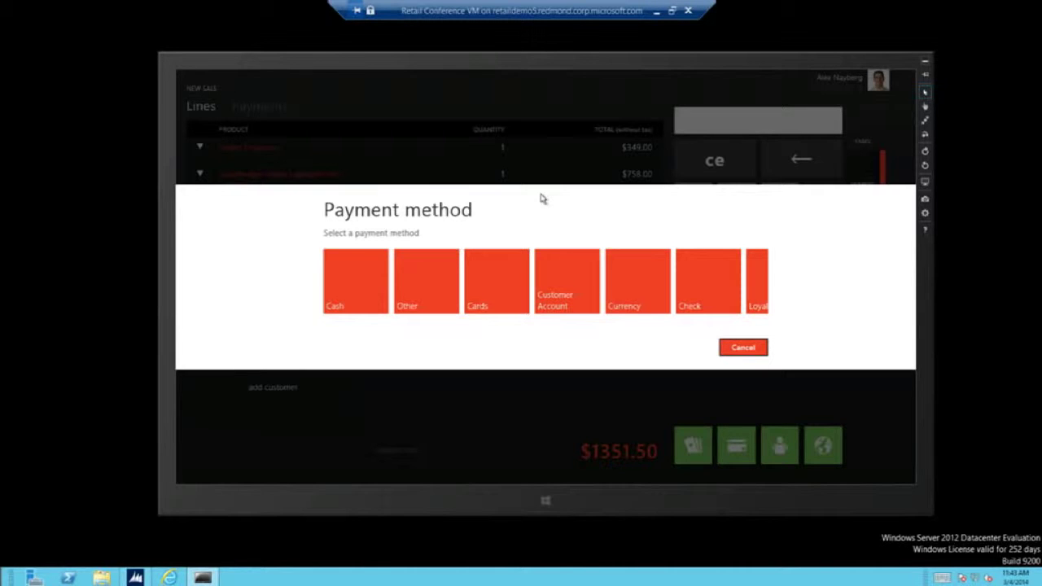
Pay the full $1351.50 in cash, skip the emailed receipt, and dismiss the change due.
left_click(353, 296)
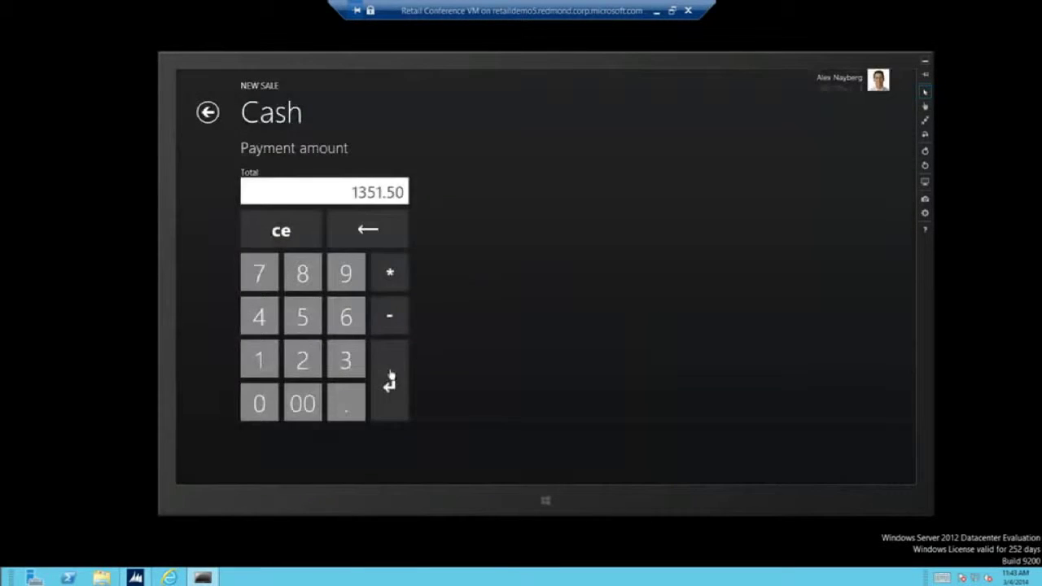
left_click(391, 375)
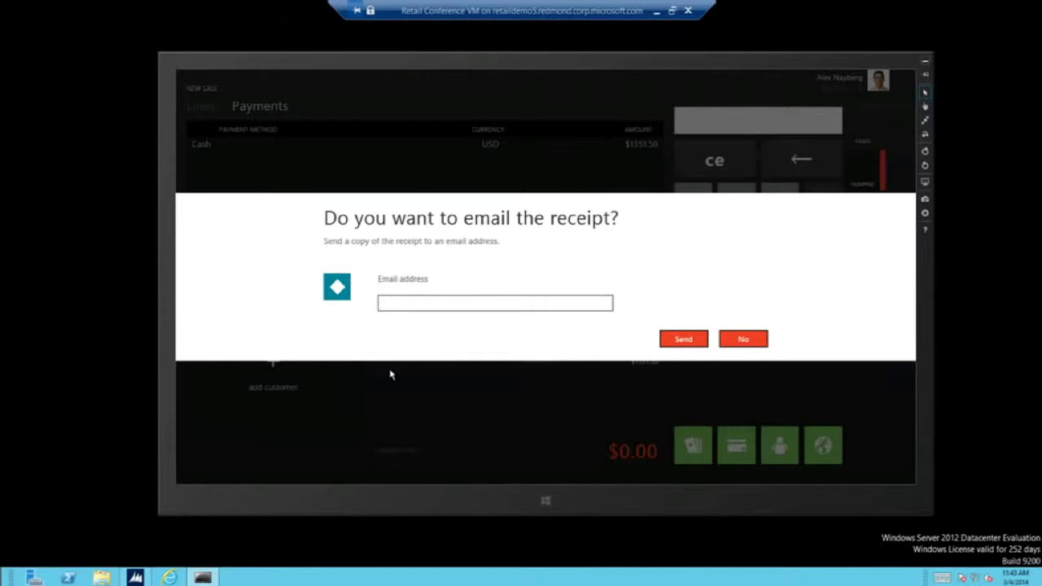
left_click(743, 340)
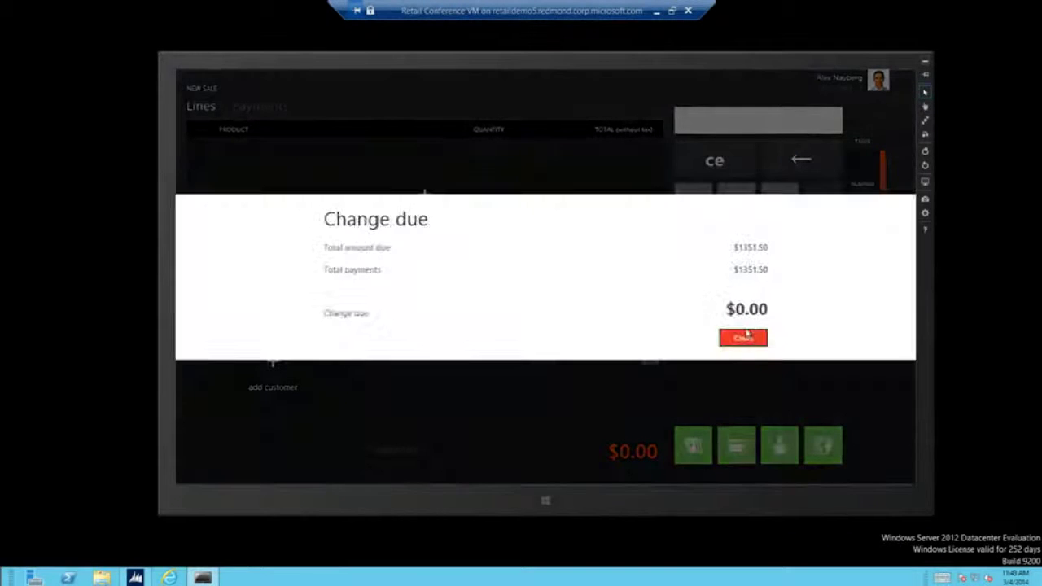
left_click(744, 338)
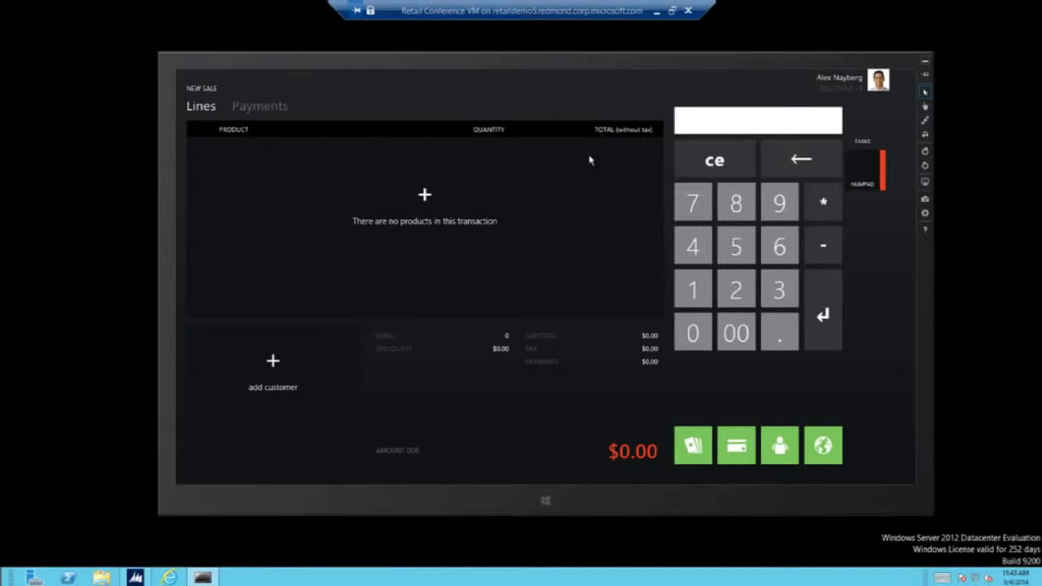
right_click(590, 183)
Return to the Home tiles and scroll through them, including Manager operations.
left_click(229, 100)
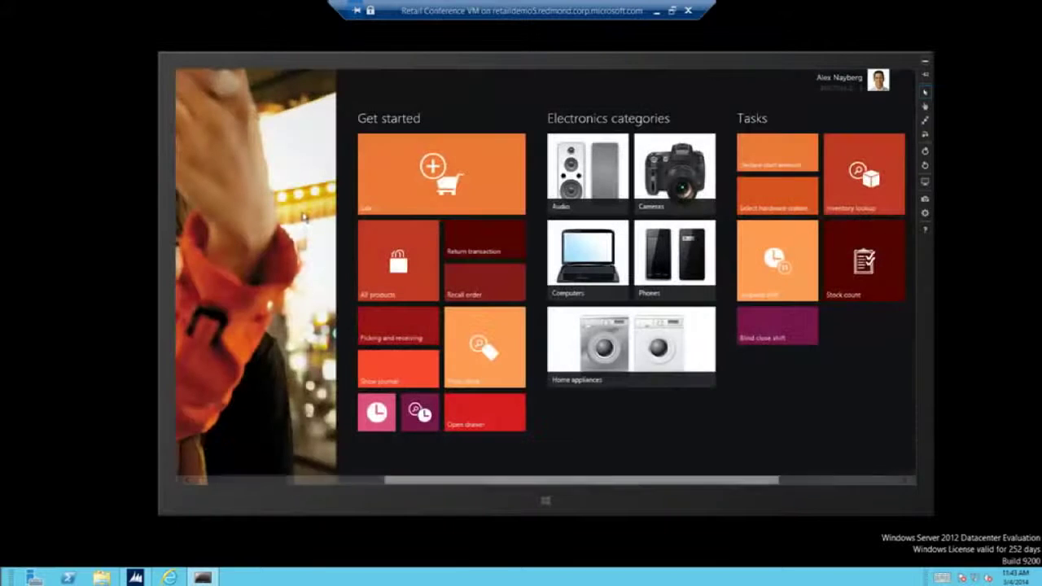
scroll(619, 359, "down", 3)
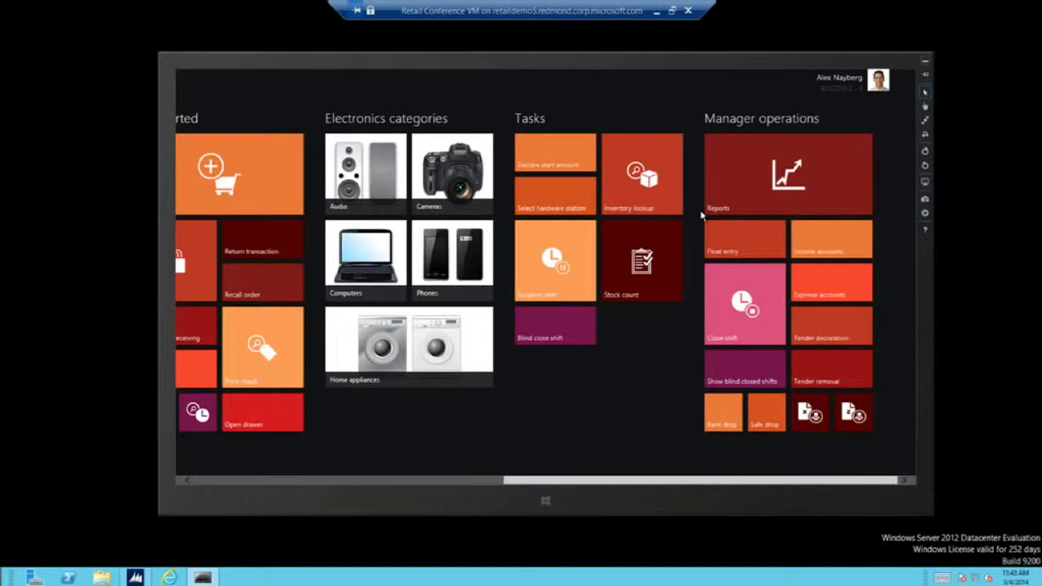
scroll(383, 388, "up", 2)
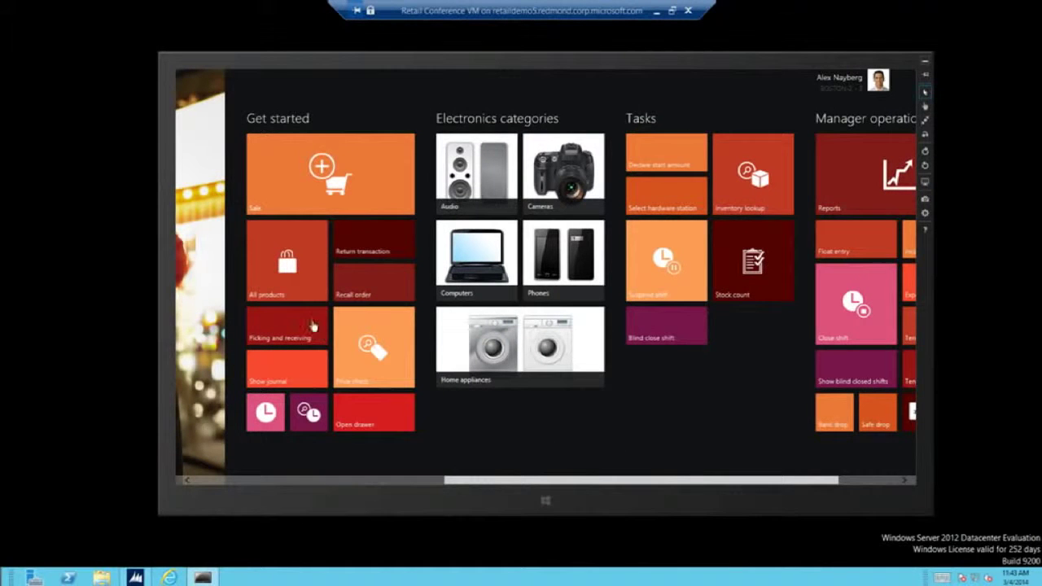
Create a new stock count journal from the Stock count page.
left_click(756, 269)
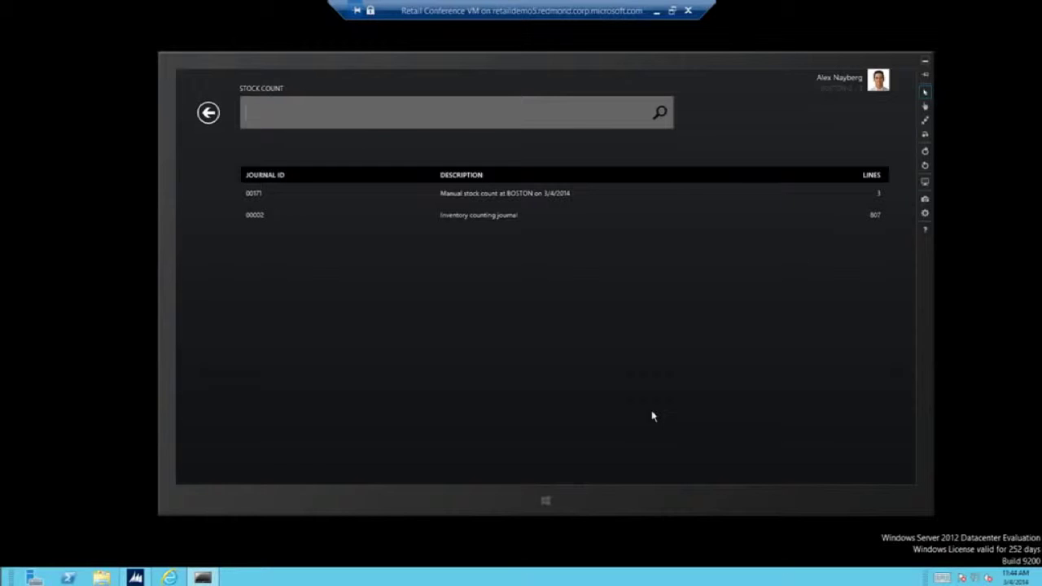
right_click(653, 405)
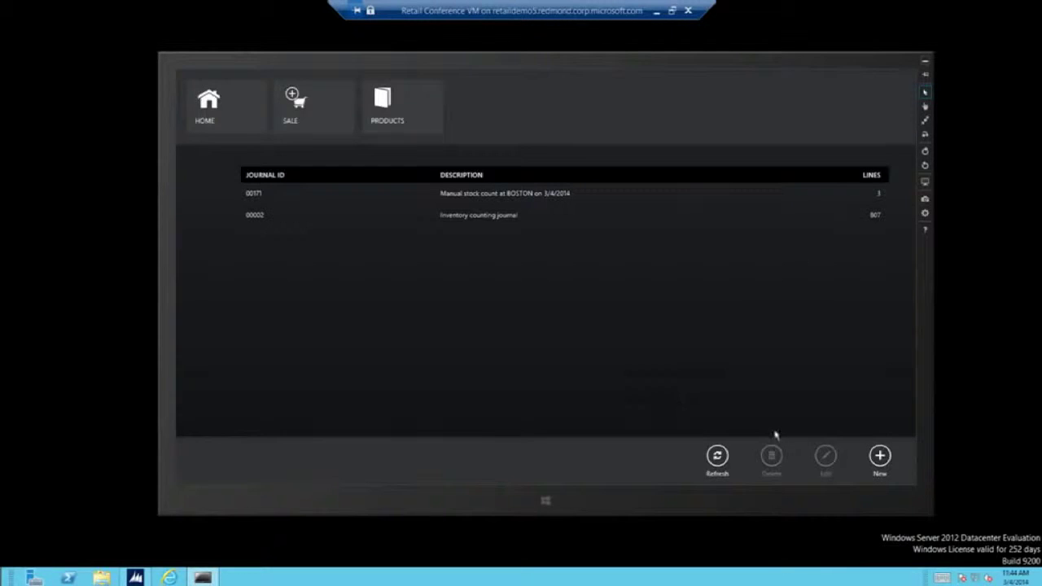
left_click(880, 457)
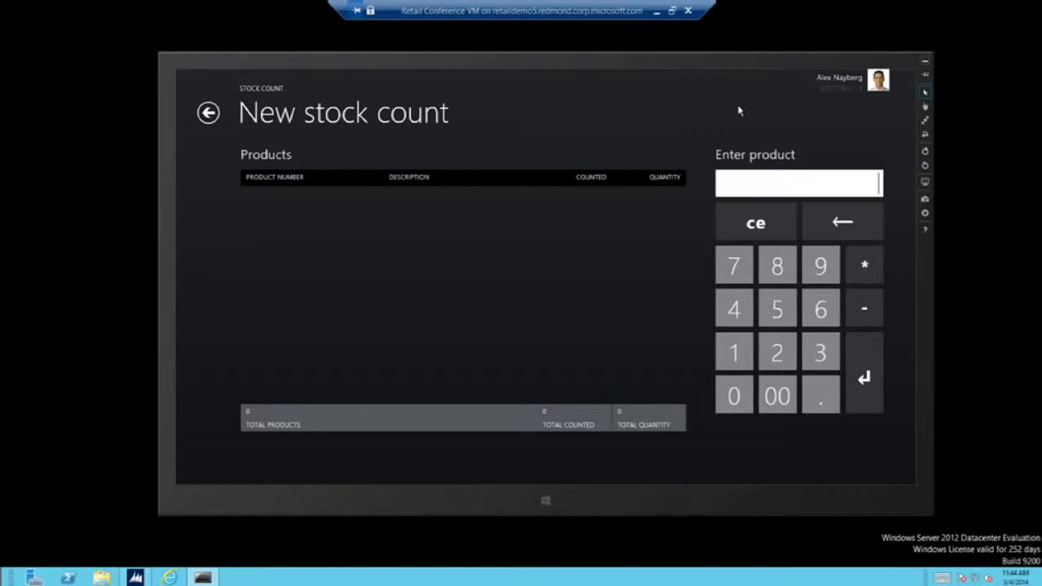
Add product 3120 (Video Projector) with quantity 15, correcting a mistyped product number.
type("213")
key("Return")
type("3129")
key("Return")
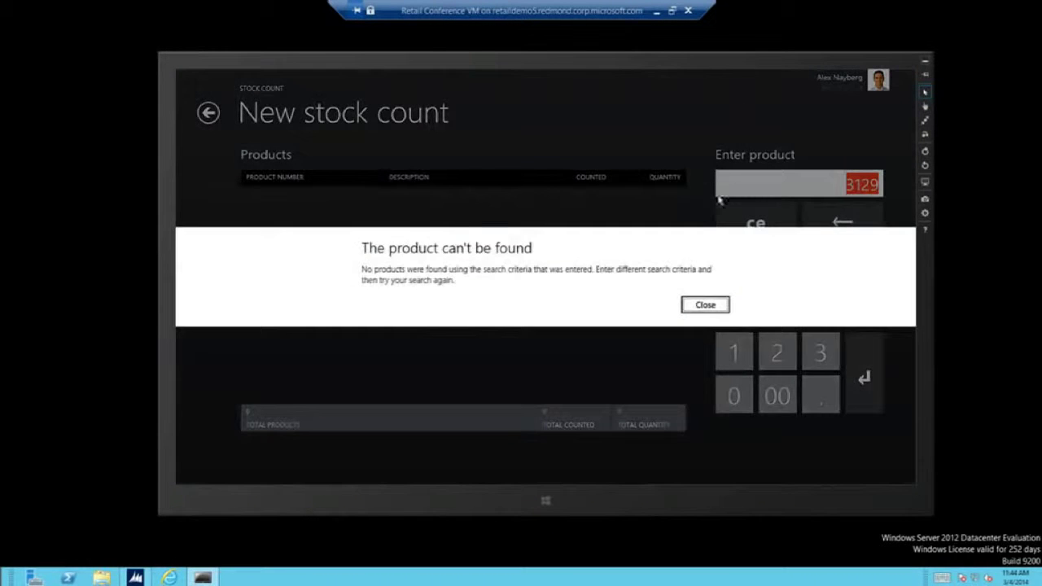
left_click(727, 306)
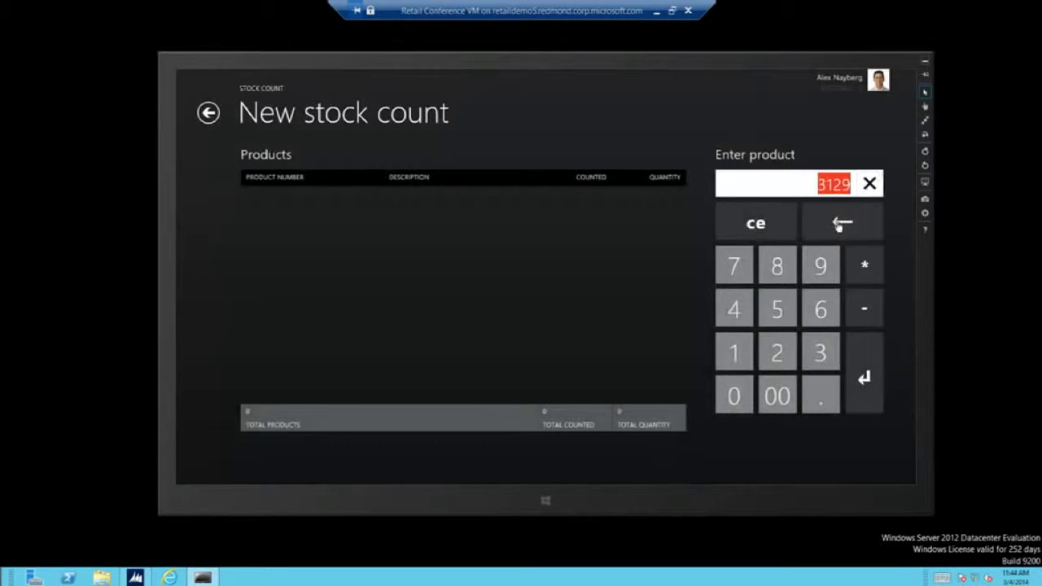
left_click(757, 225)
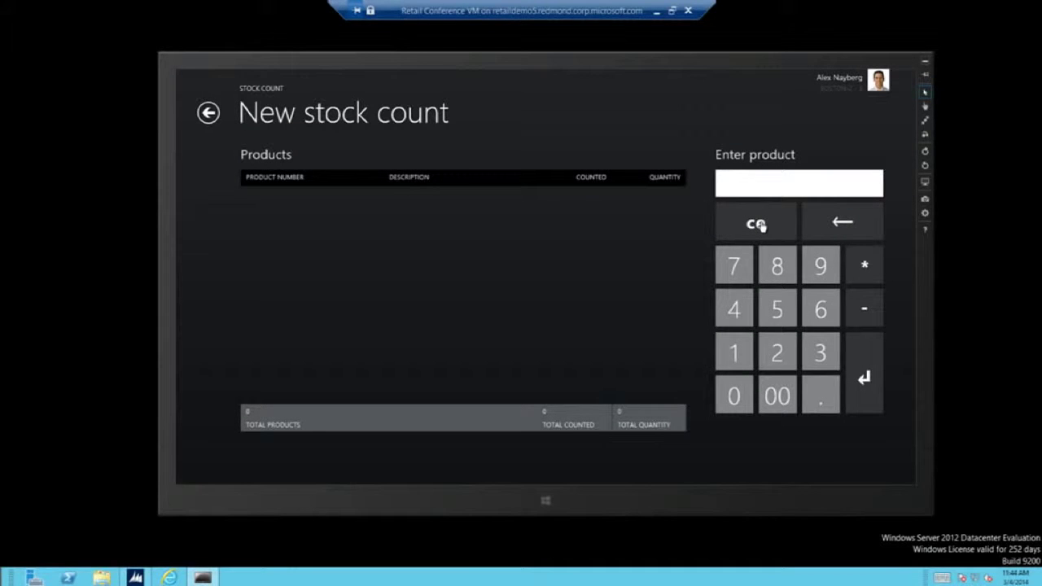
type("3120")
key("Return")
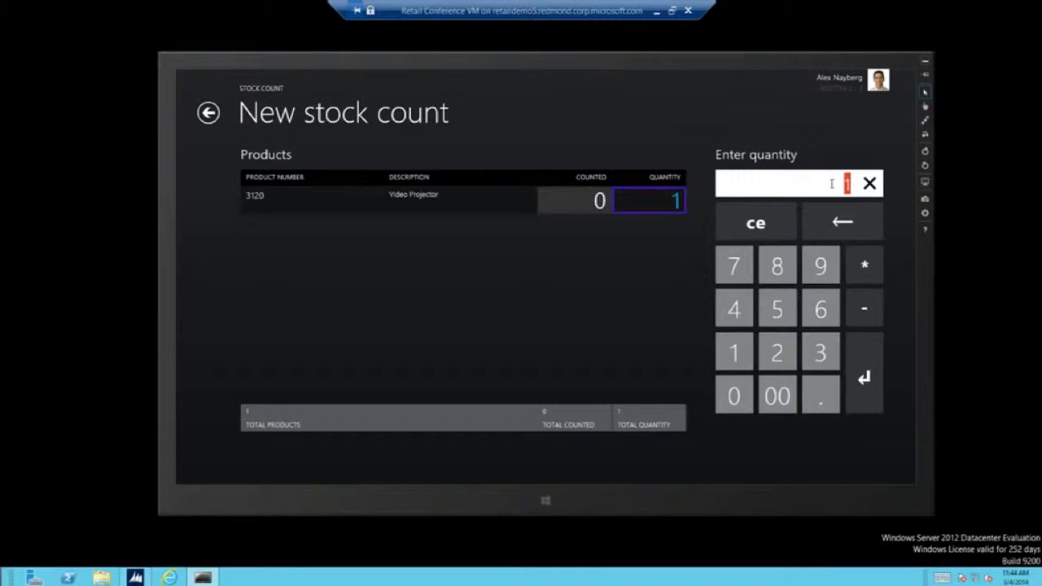
type("15")
key("Return")
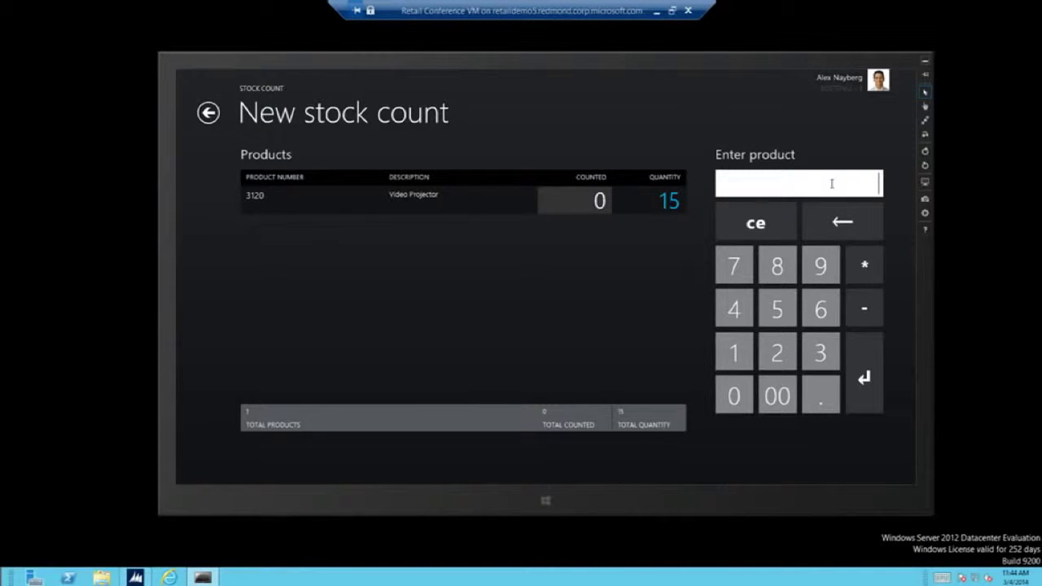
right_click(736, 457)
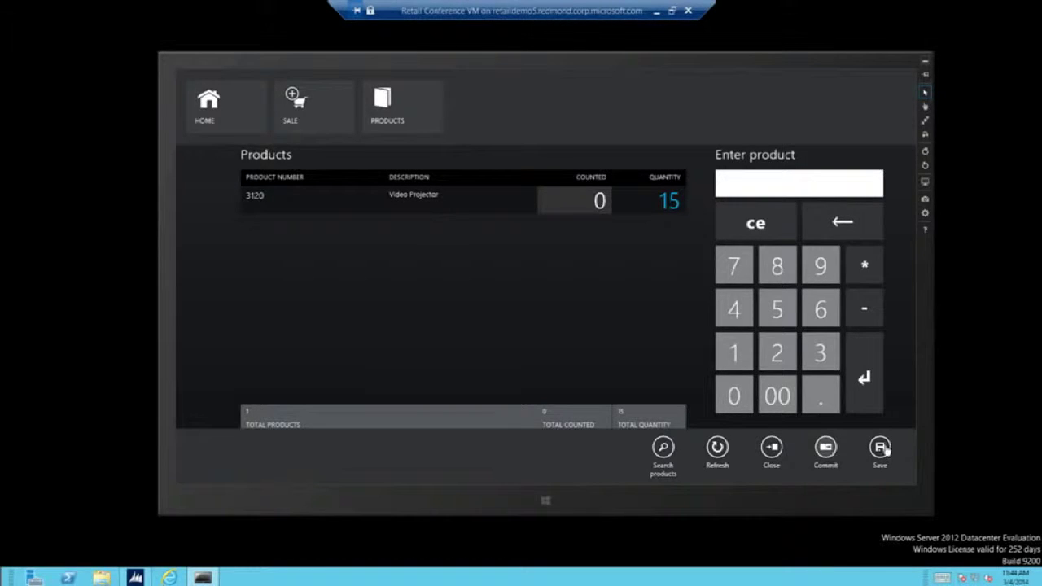
Go Home, scroll to Manager operations, and open the Reports tile.
left_click(212, 120)
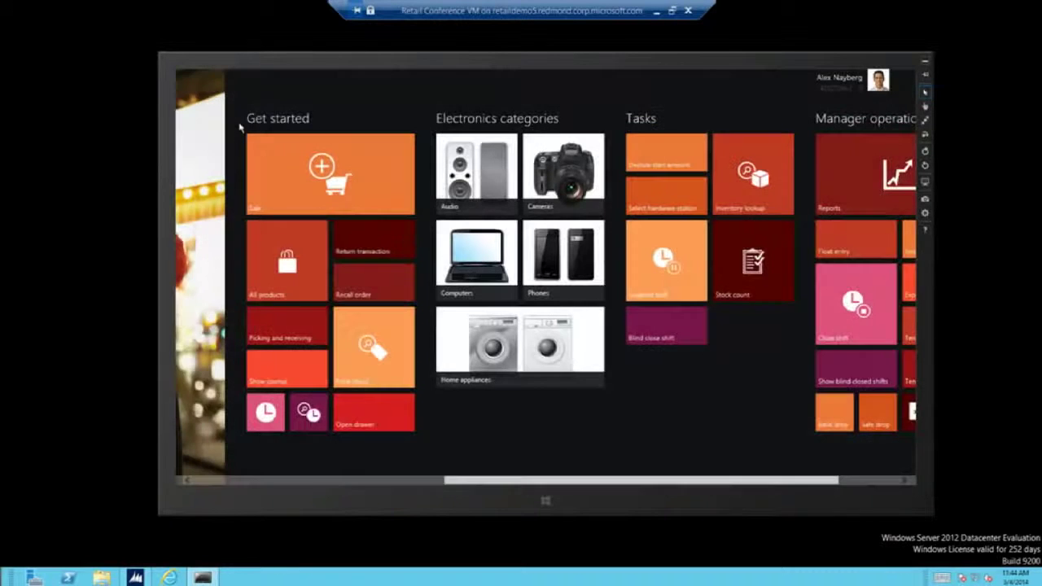
scroll(562, 399, "down", 3)
left_click(822, 155)
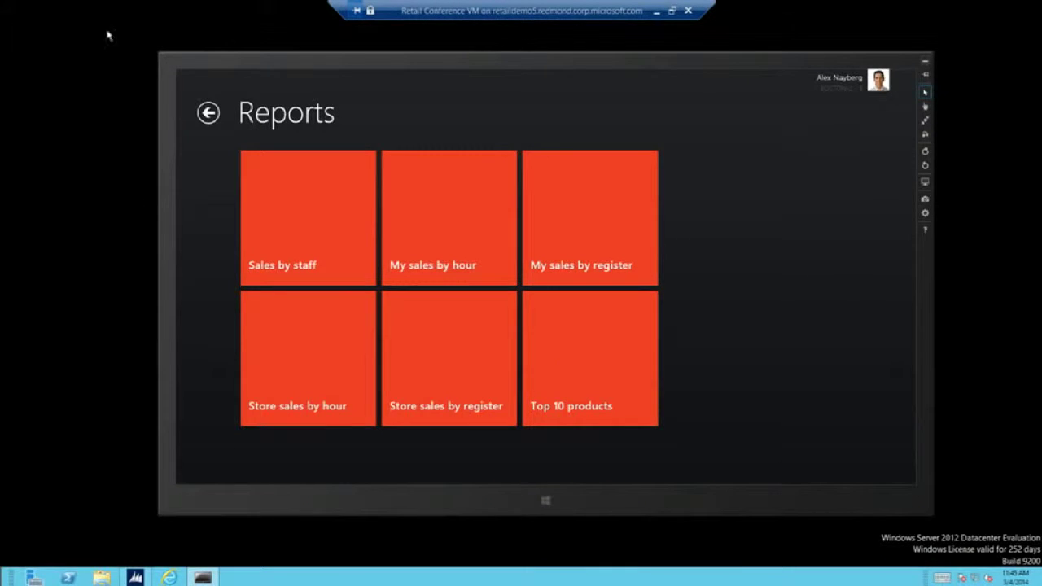
Run Top 10 products with a 2010 start year through March 4, 2014, and browse the charts.
left_click(607, 399)
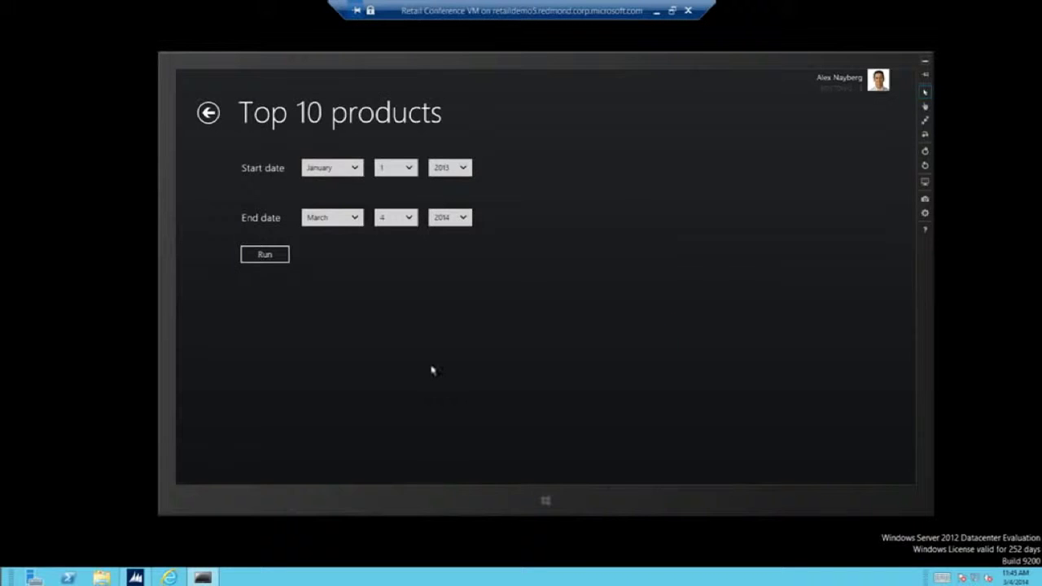
left_click(456, 167)
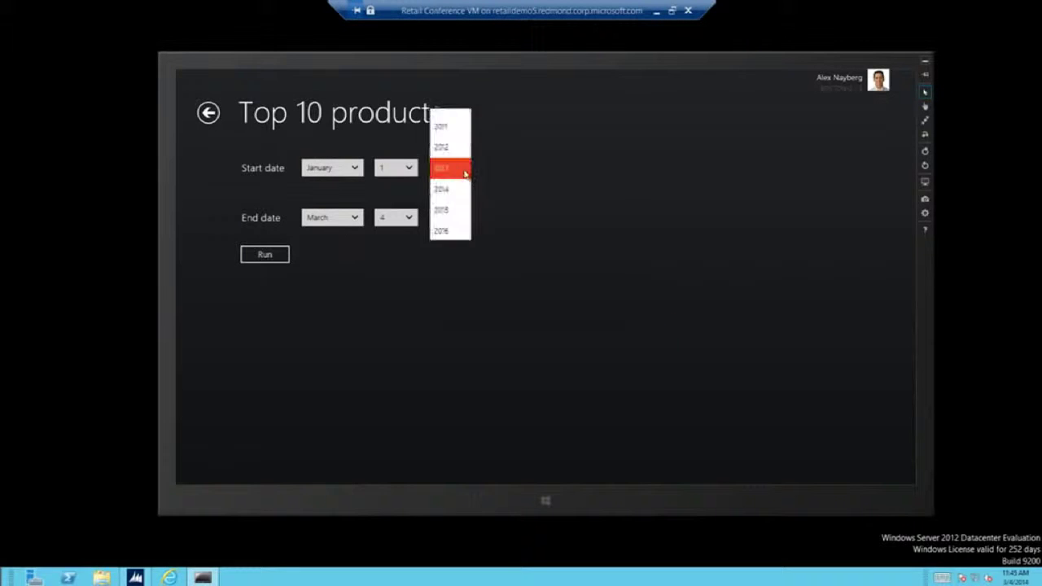
left_click(456, 105)
left_click(270, 255)
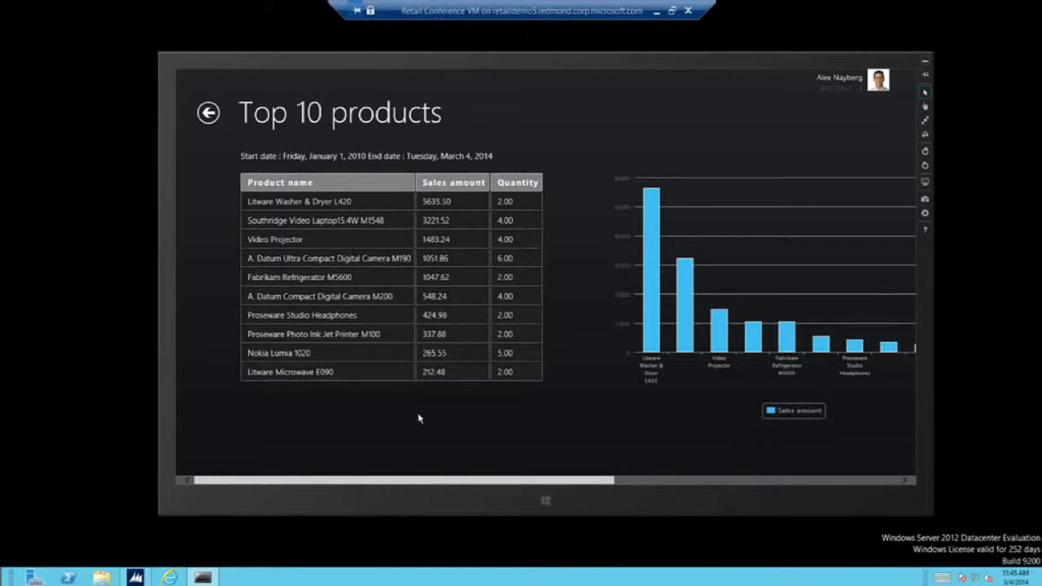
scroll(421, 433, "right", 4)
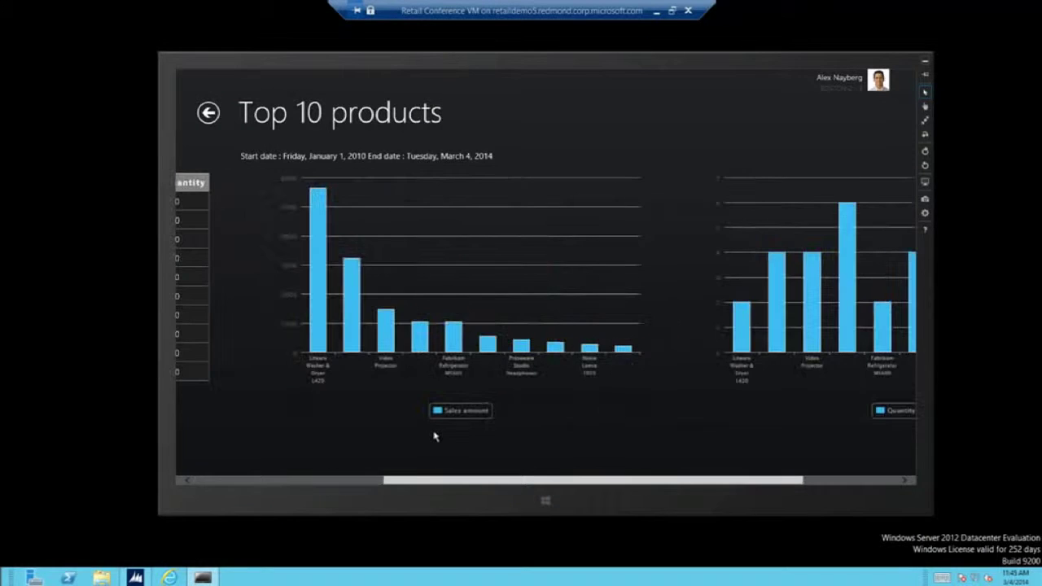
scroll(419, 451, "right", 1)
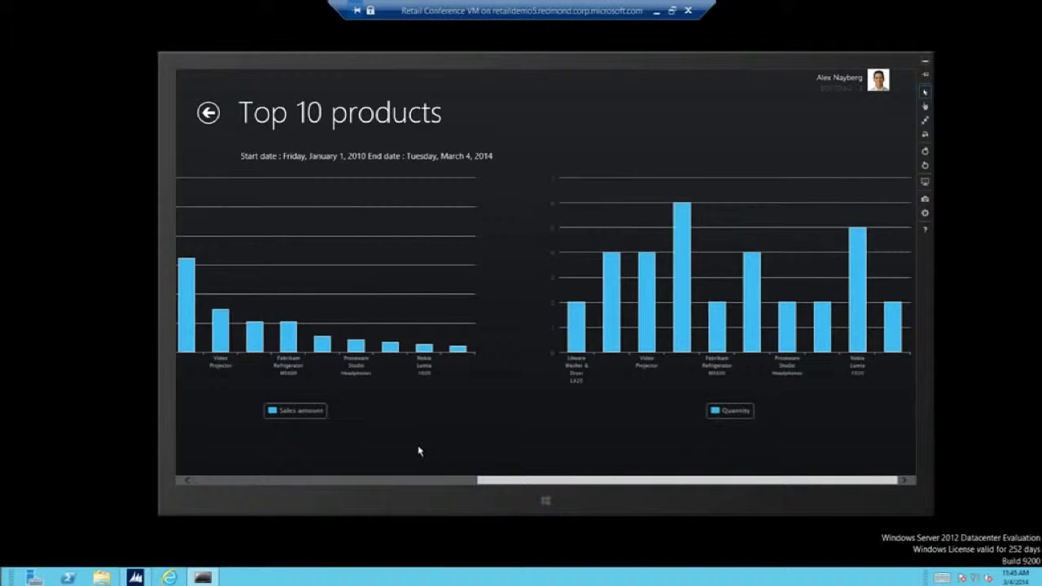
scroll(407, 432, "left", 5)
left_click(208, 112)
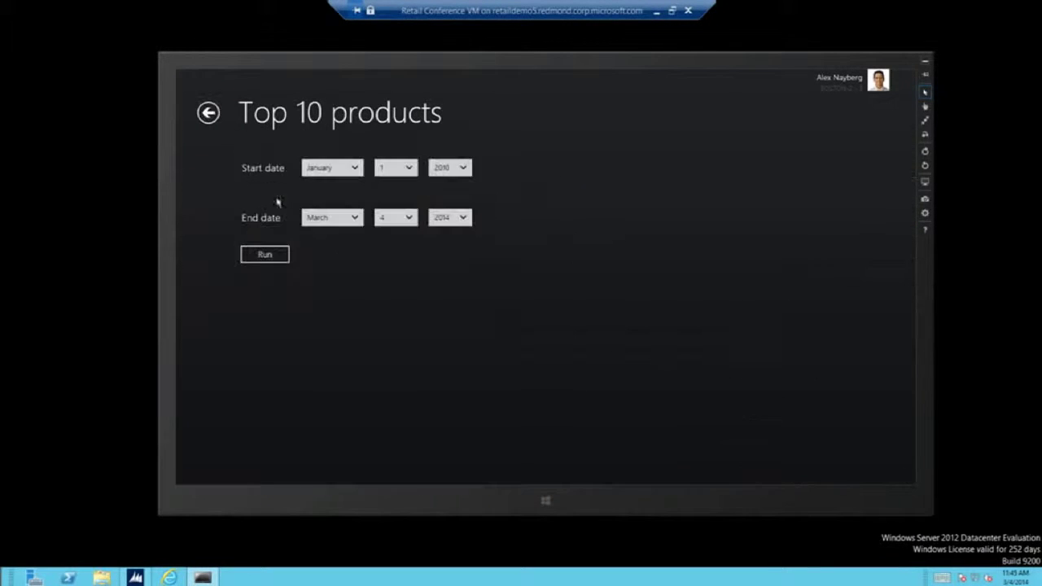
Run Store sales by hour for Jan 1, 2013–Mar 4, 2014, then minimize the remote session.
left_click(209, 112)
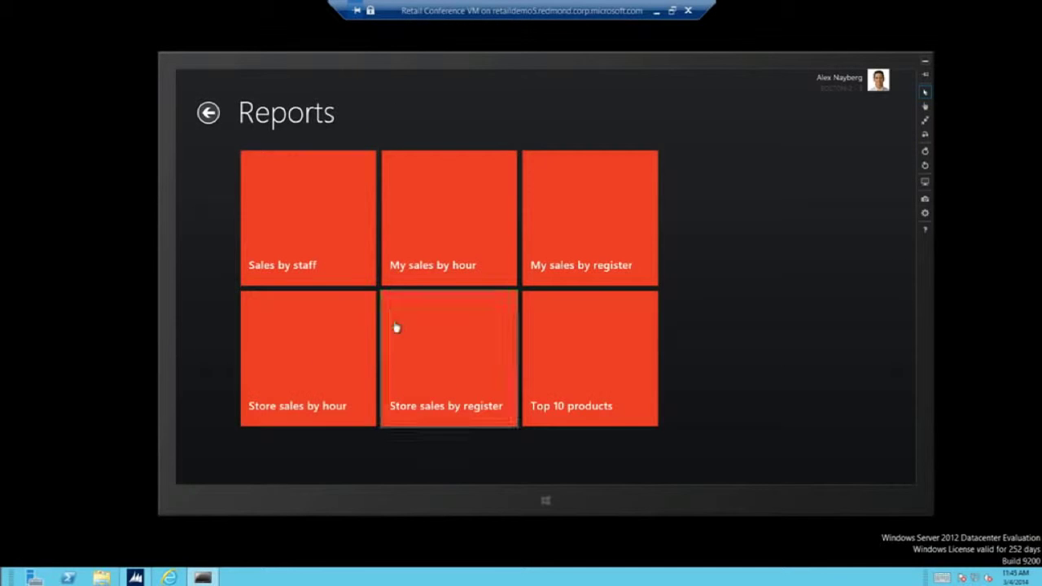
left_click(317, 363)
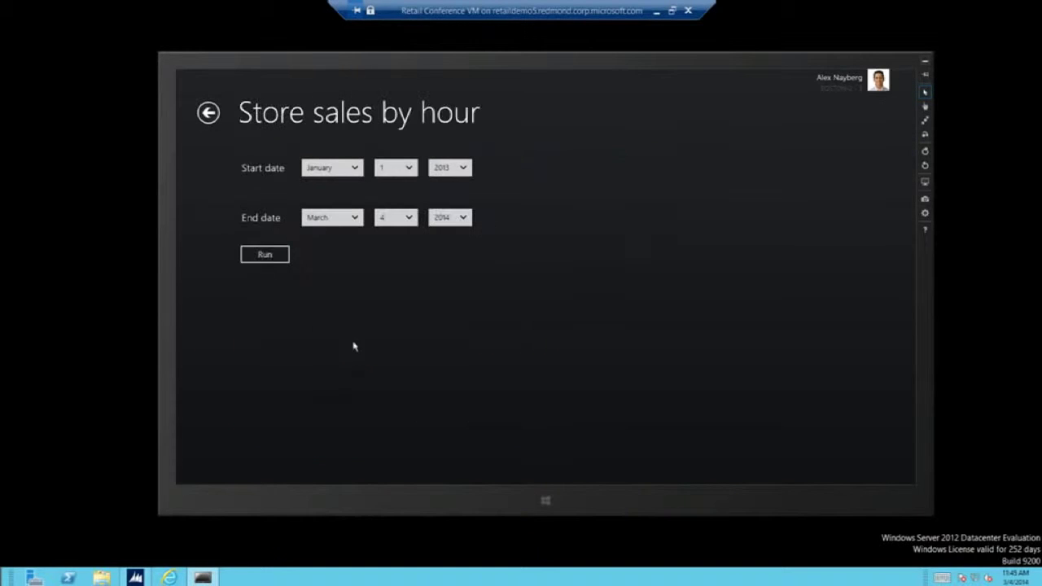
left_click(274, 255)
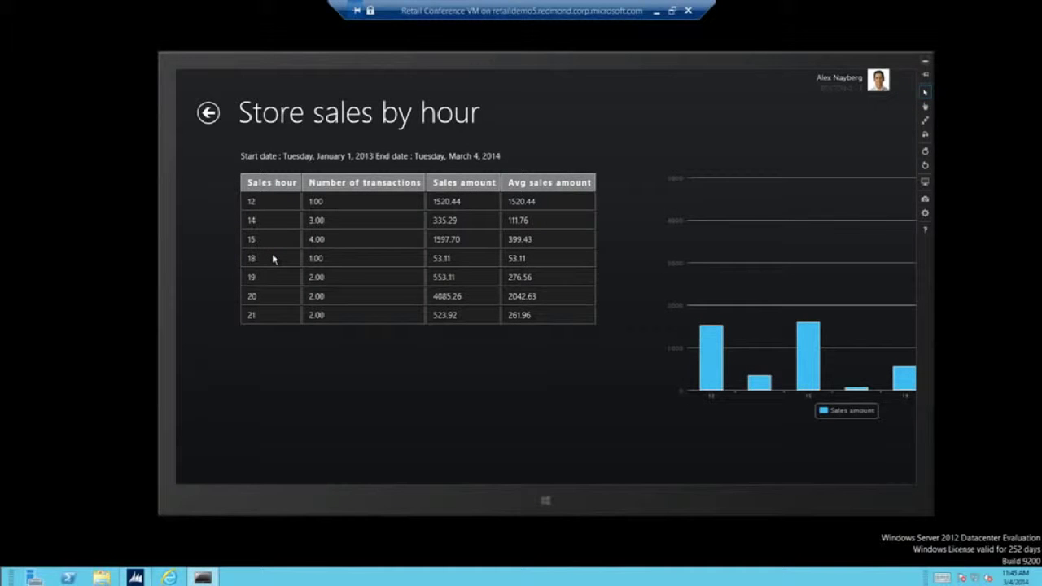
scroll(447, 357, "down", 3)
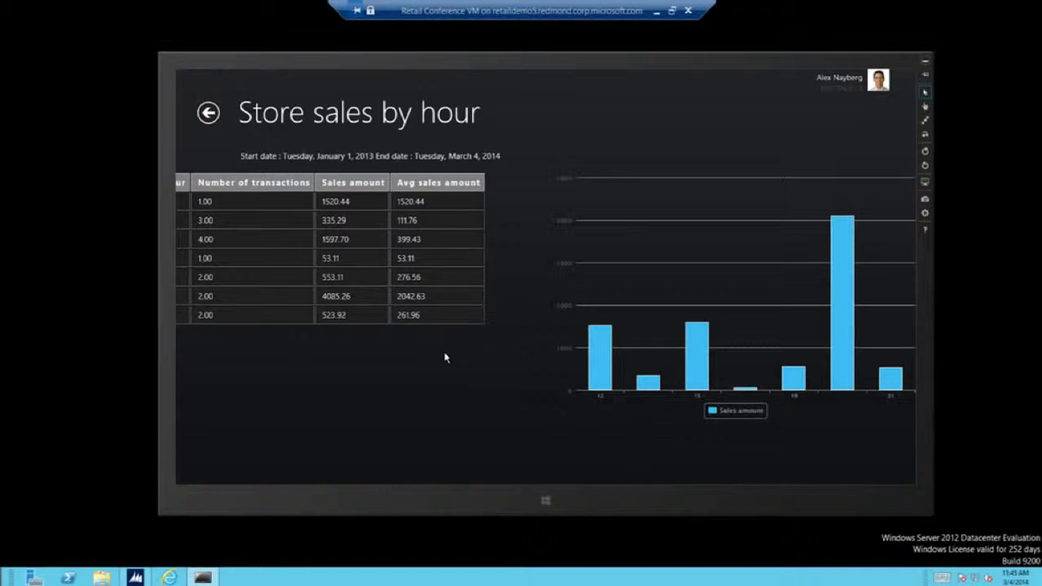
left_click(658, 11)
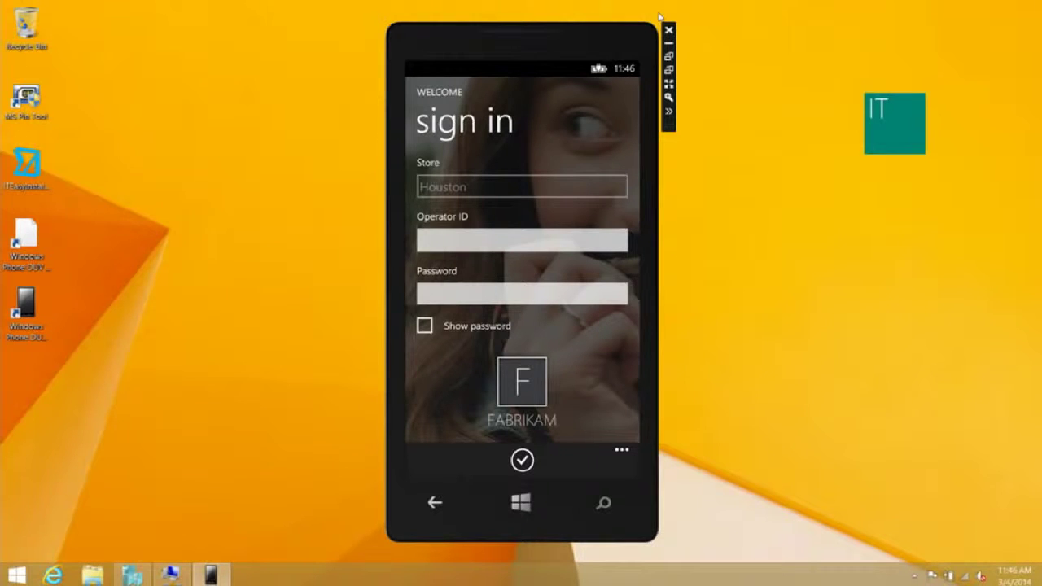
Enter the operator ID on the Houston store sign-in screen using the numeric keypad.
left_click(434, 246)
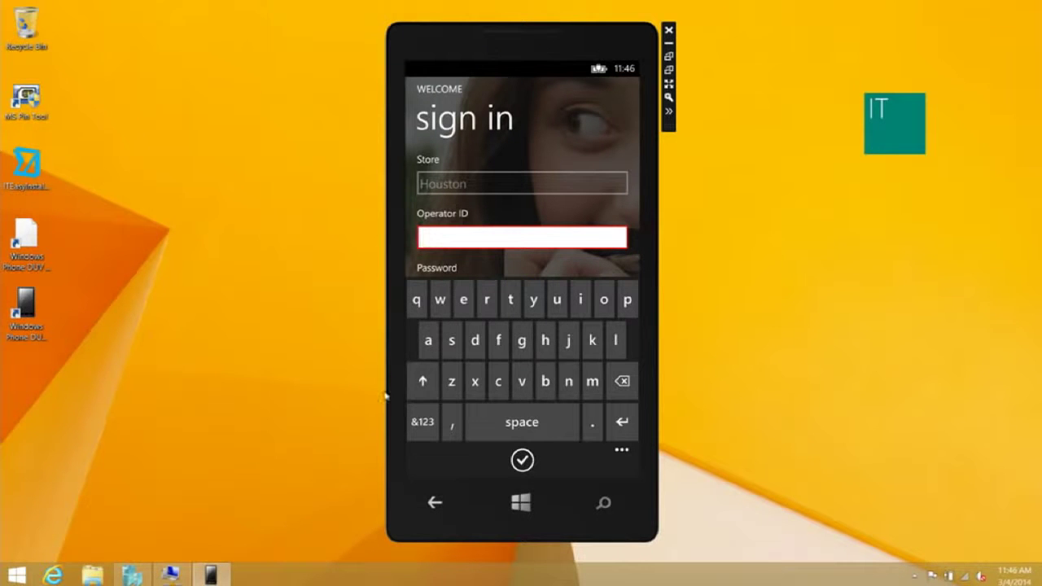
left_click(419, 431)
left_click(627, 299)
left_click(628, 299)
left_click(628, 299)
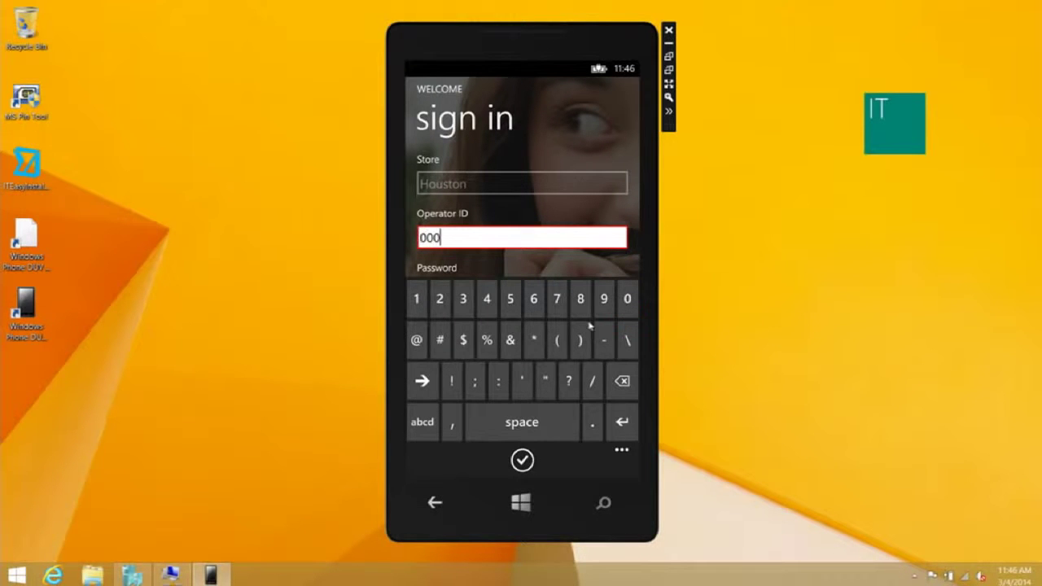
left_click(416, 299)
left_click(534, 299)
left_click(628, 299)
Enter the account password, sign in, and resume the suspended shift.
left_click(456, 275)
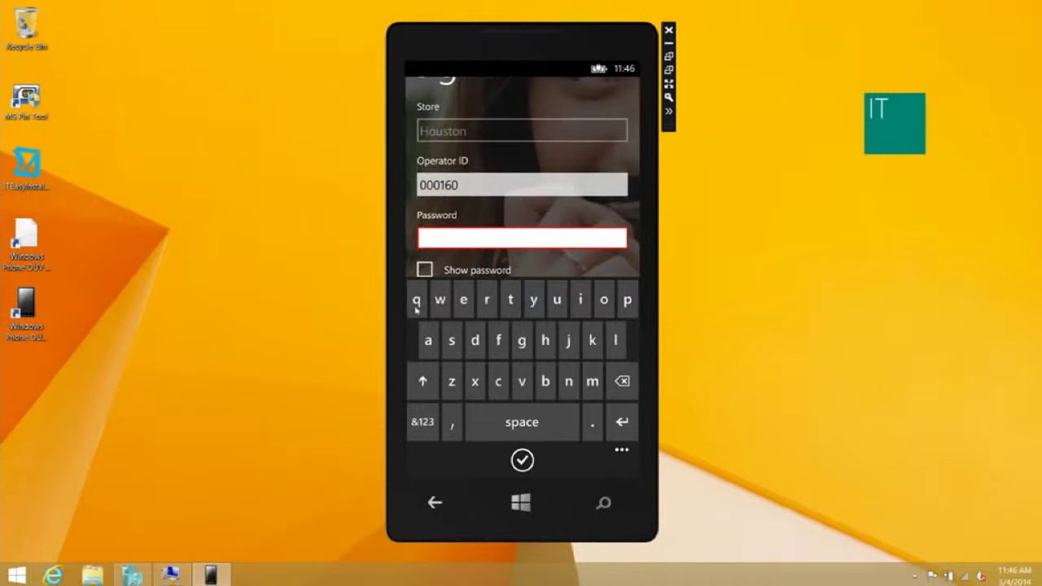
left_click(419, 416)
left_click(416, 299)
left_click(439, 299)
left_click(464, 299)
left_click(521, 459)
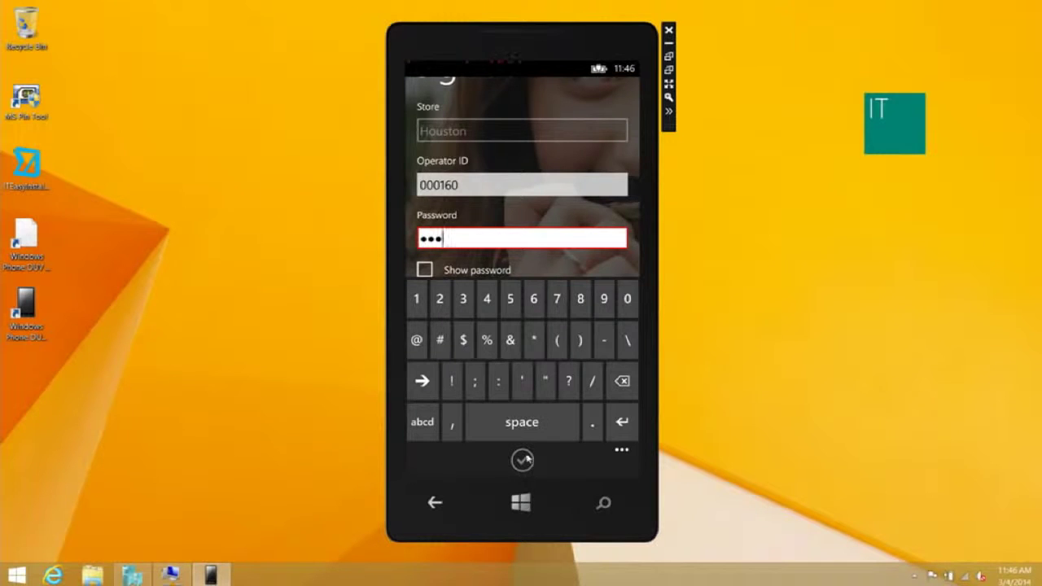
left_click(580, 197)
left_click(506, 165)
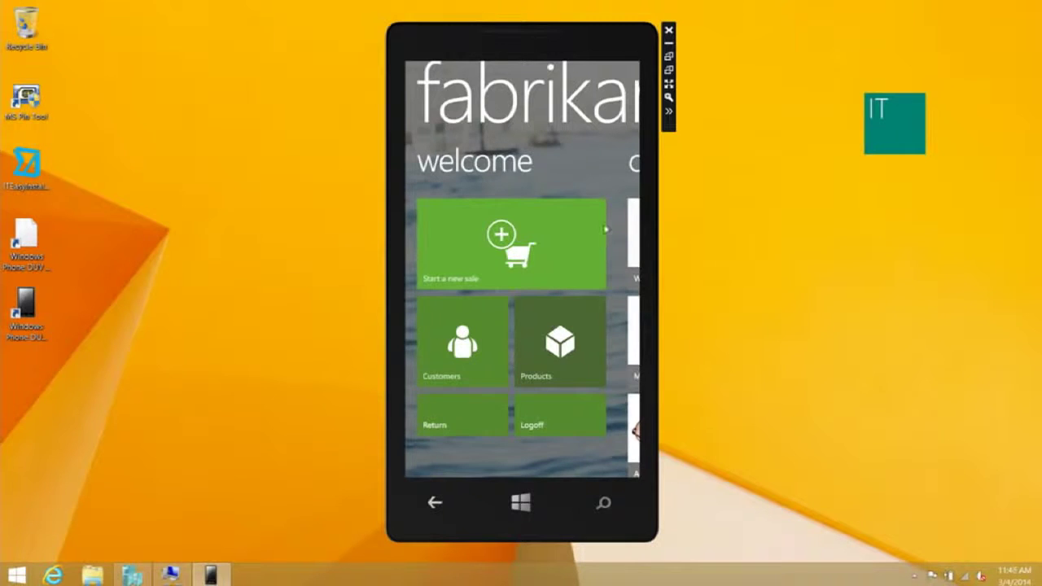
Start a new sale and add a grey, Regular, small Hoodie from Menswear > Coats & Jackets.
left_click(514, 236)
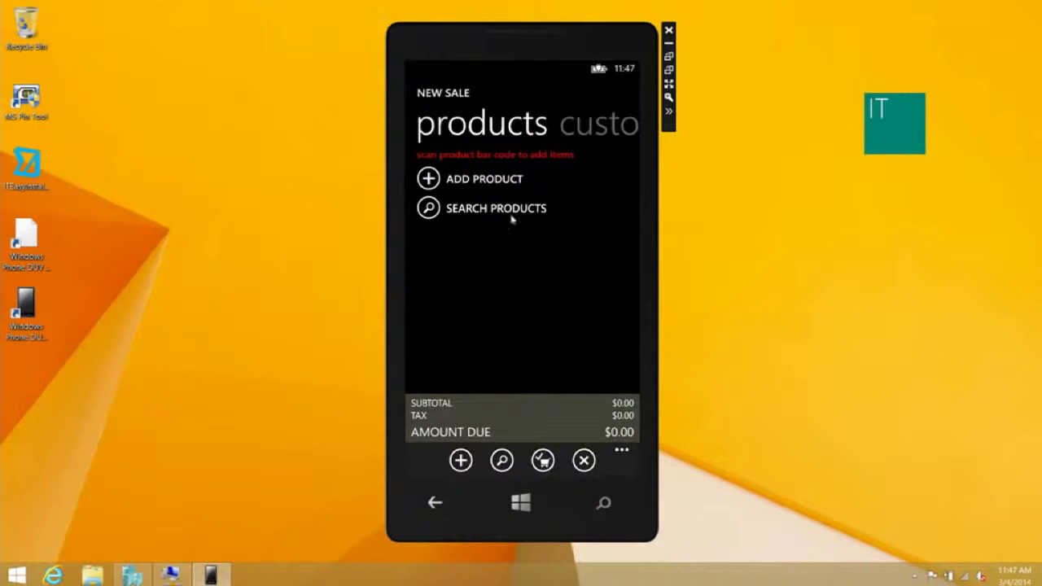
left_click(482, 185)
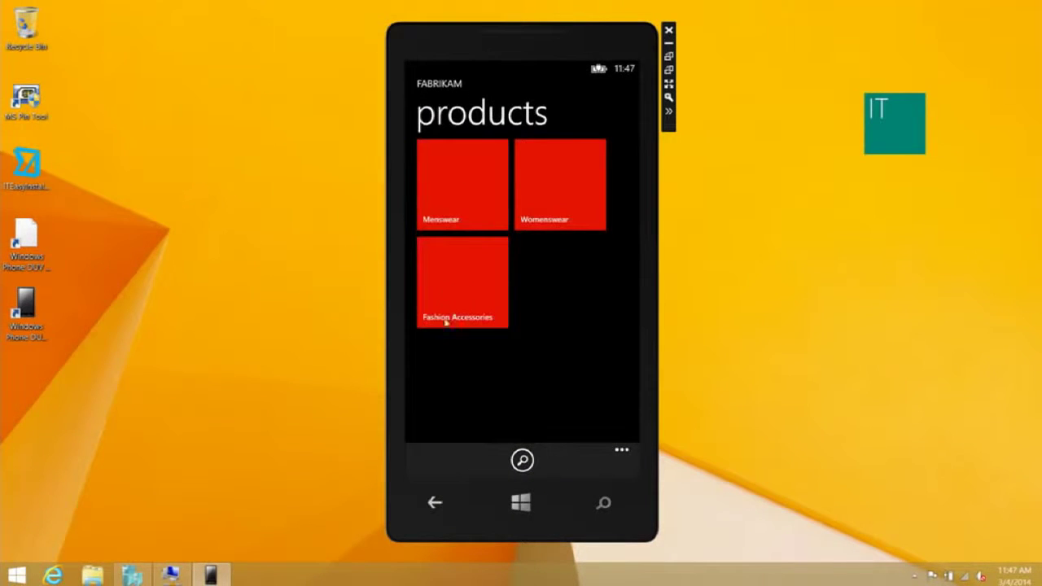
left_click(459, 196)
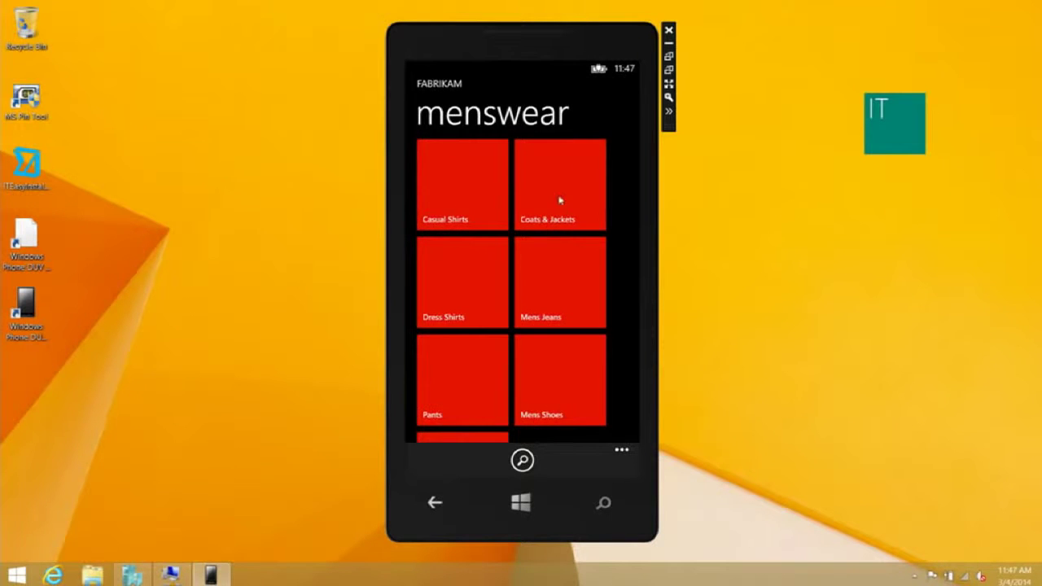
left_click(557, 202)
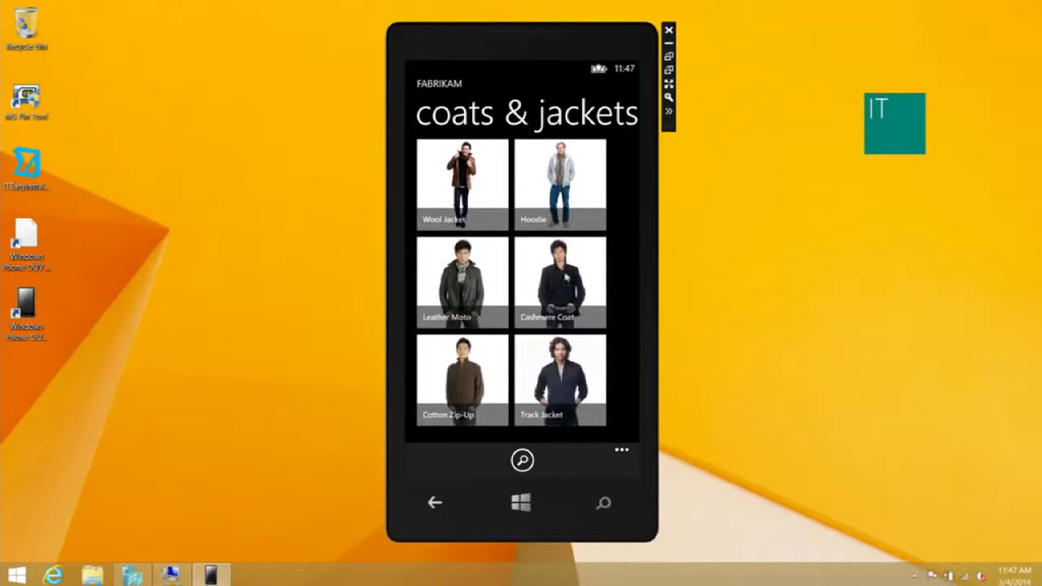
left_click(552, 213)
left_click(428, 252)
left_click(494, 277)
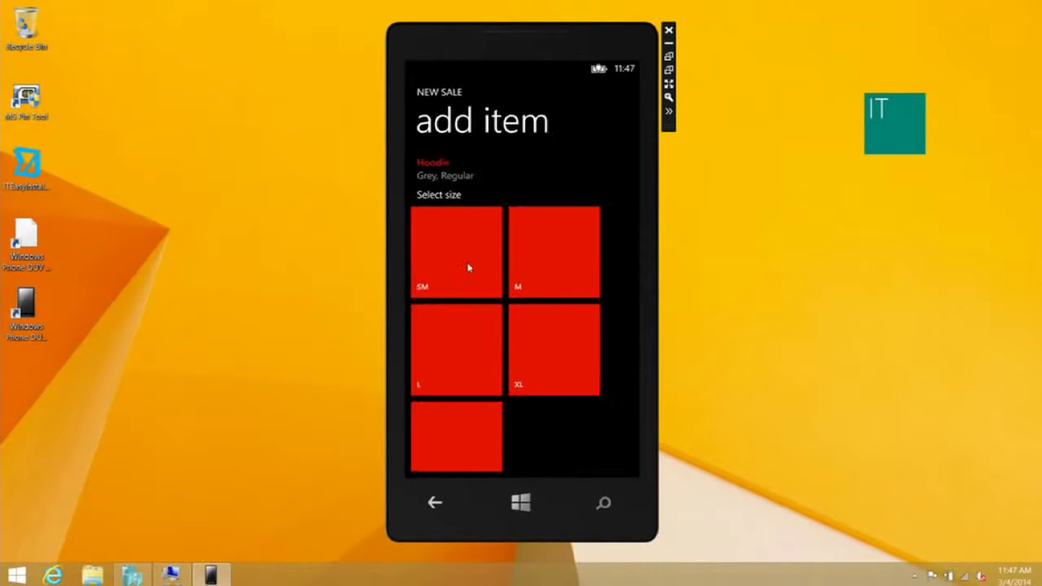
left_click(467, 268)
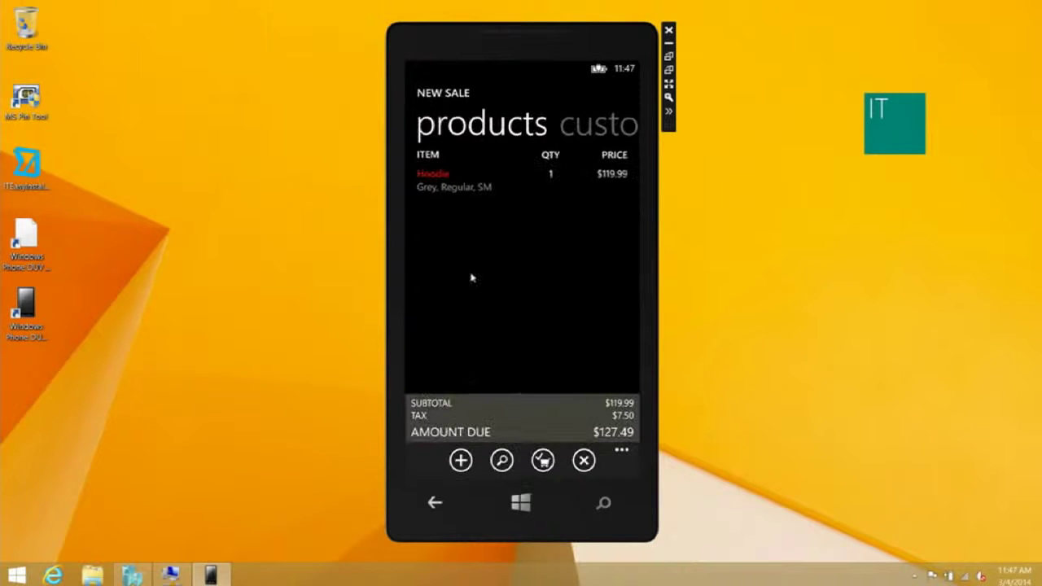
Check out, pay the full $127.49 in cash, and finish without a receipt.
left_click(539, 465)
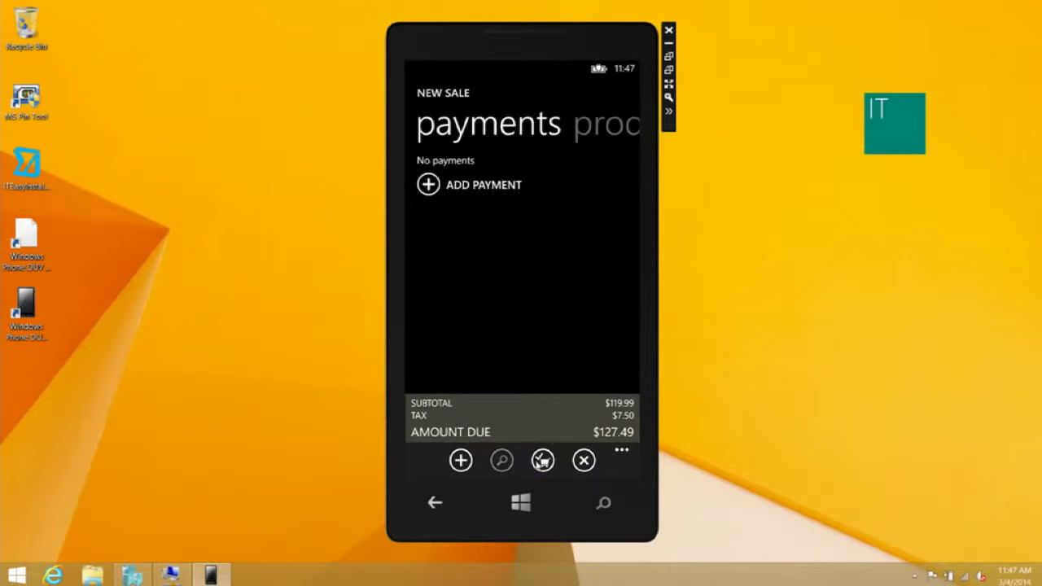
left_click(489, 186)
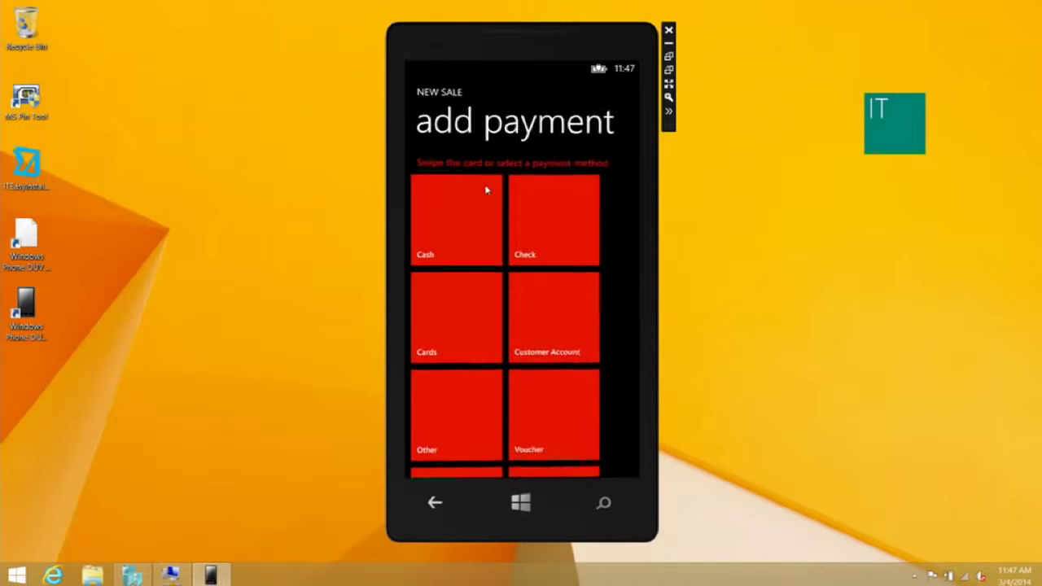
left_click(451, 217)
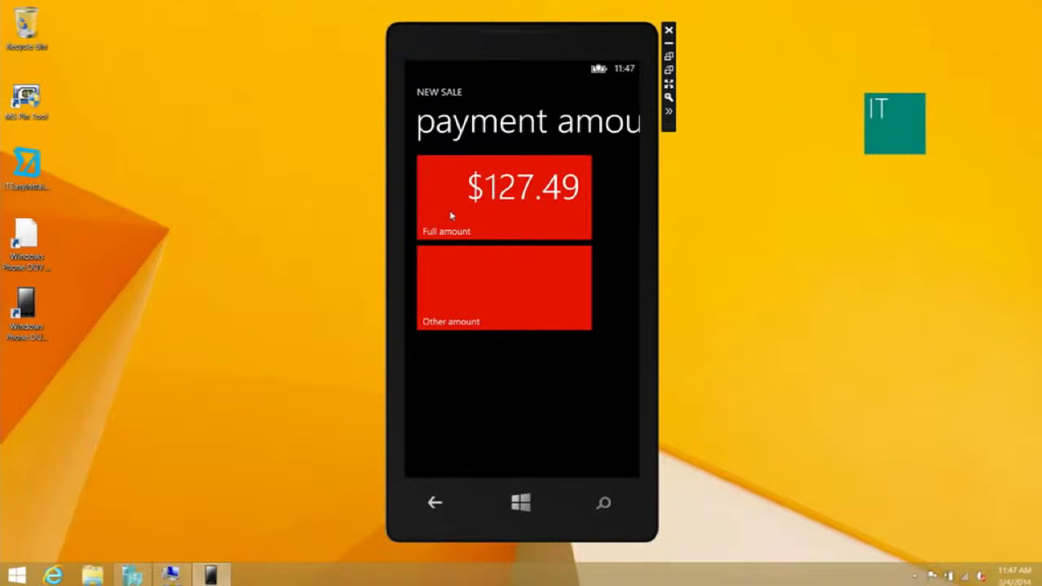
left_click(473, 203)
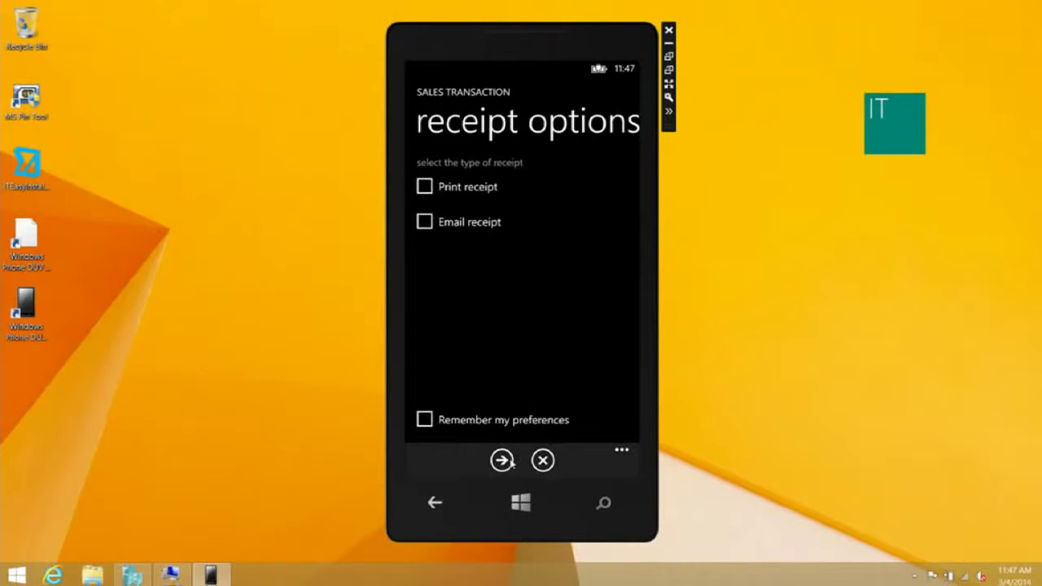
left_click(502, 461)
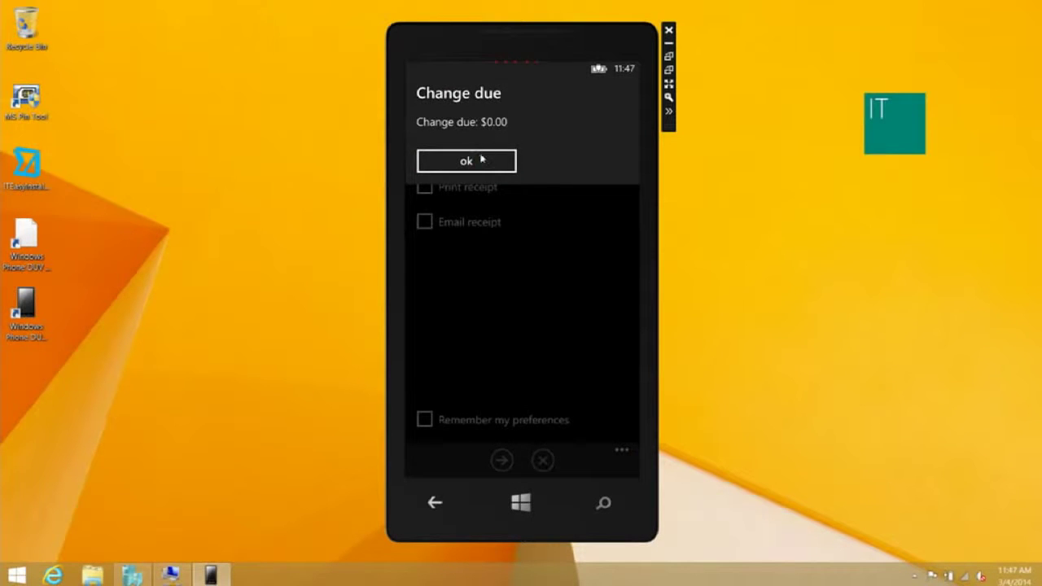
left_click(485, 158)
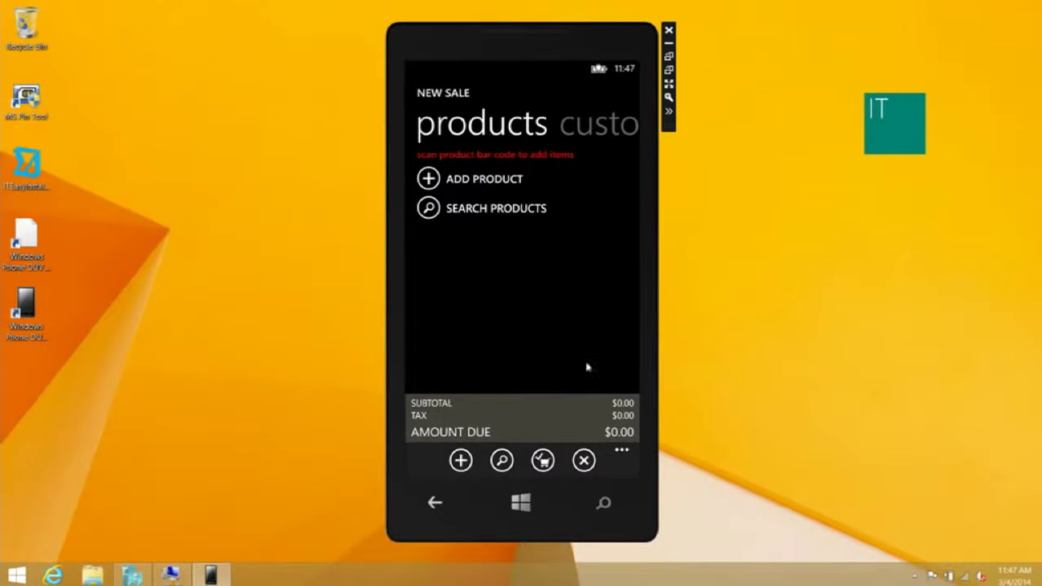
Run the Top 10 products report from the hub's Reports task on the mobile POS.
left_click(631, 464)
left_click(493, 118)
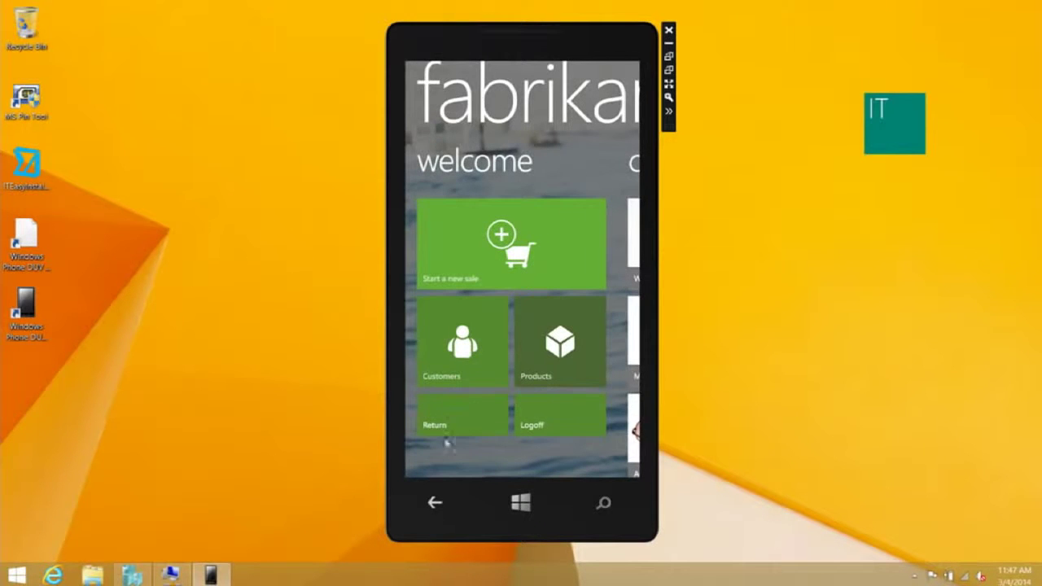
left_click_drag(570, 367, 456, 366)
left_click_drag(569, 359, 462, 360)
left_click(461, 359)
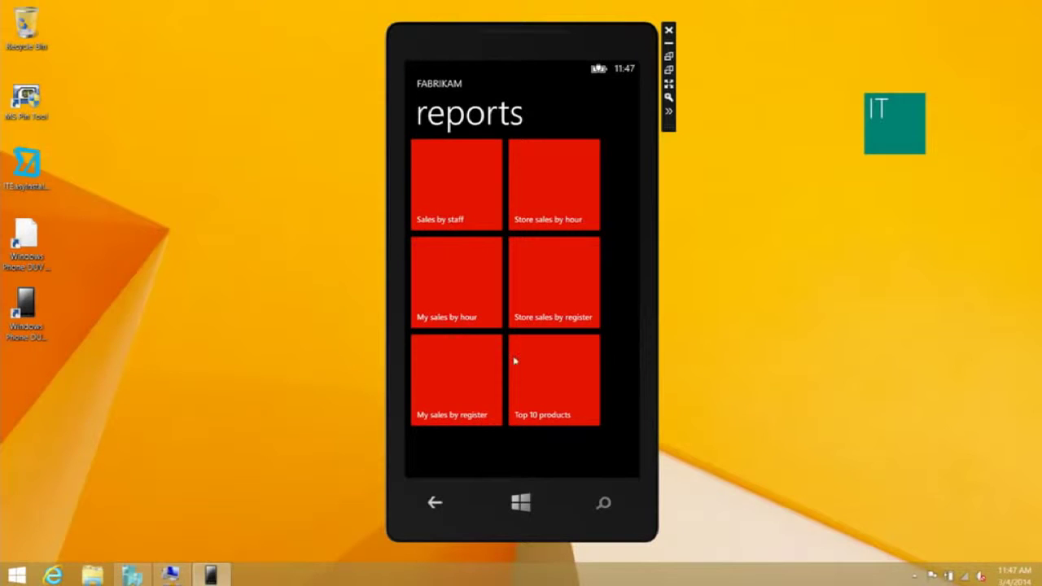
left_click(550, 371)
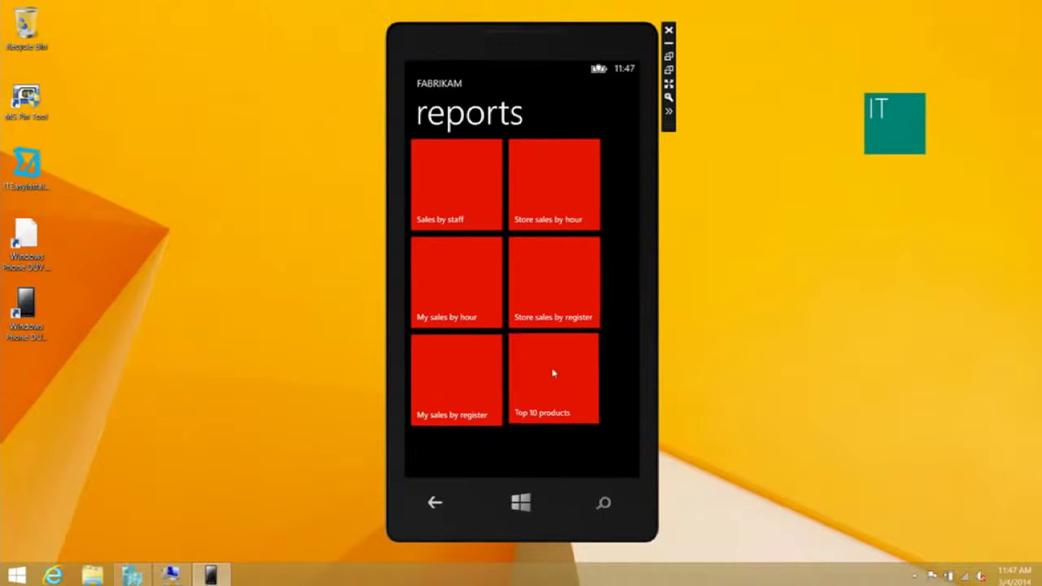
left_click(525, 457)
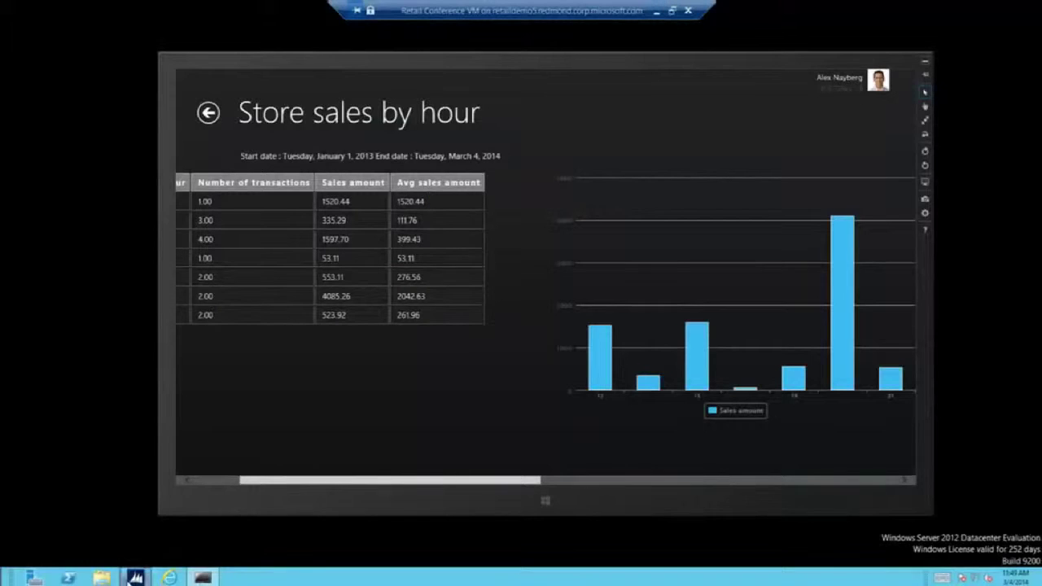
In the AX client, switch to Product information management and open Attribute groups.
left_click(135, 577)
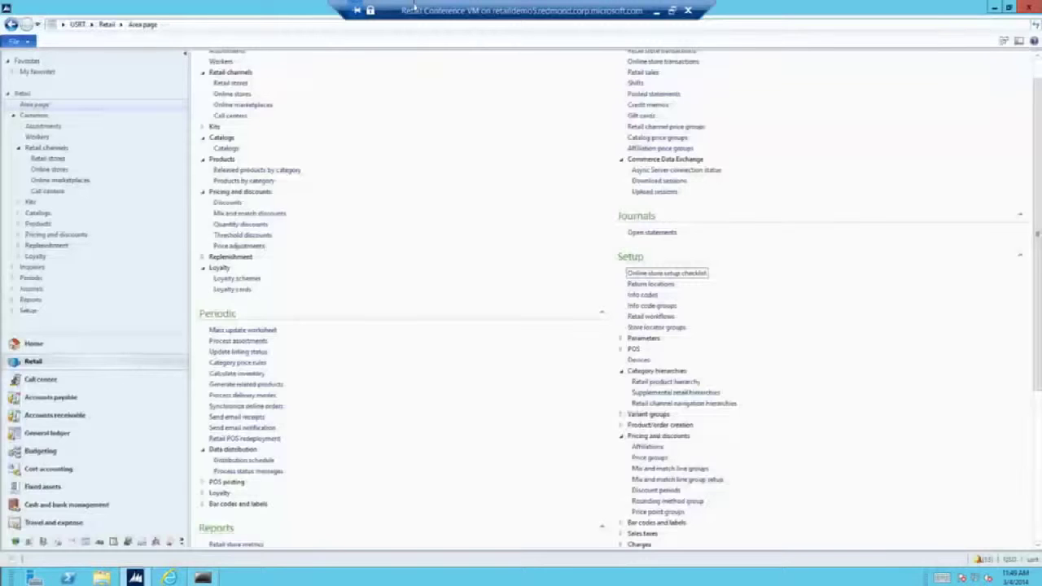
left_click(91, 25)
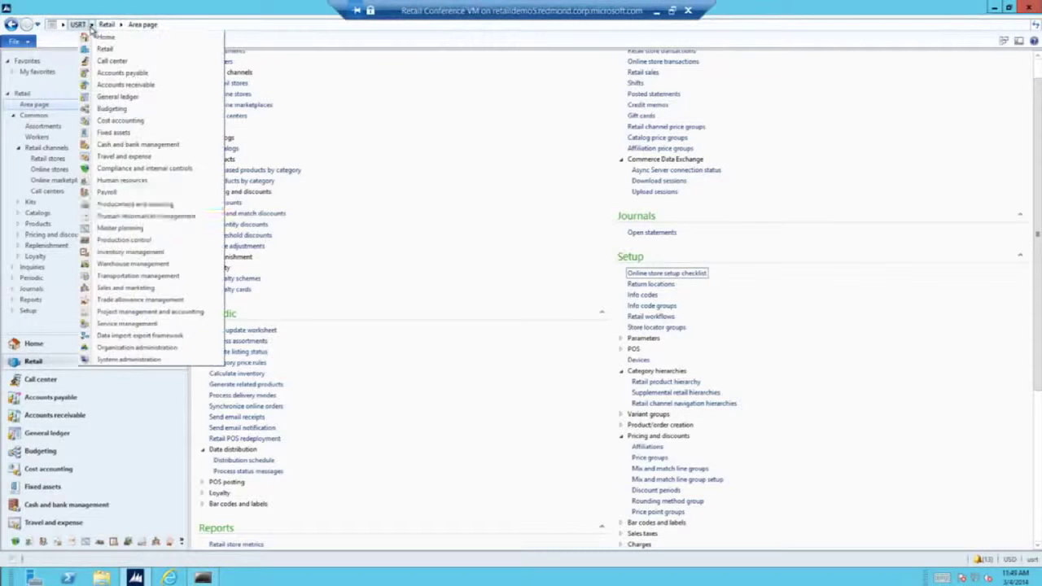
left_click(160, 216)
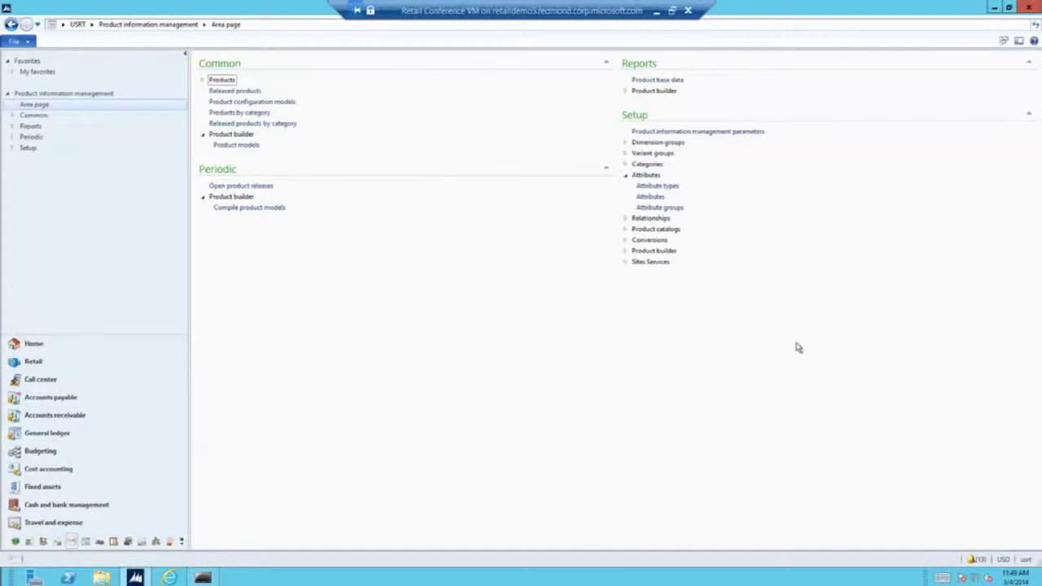
left_click(656, 206)
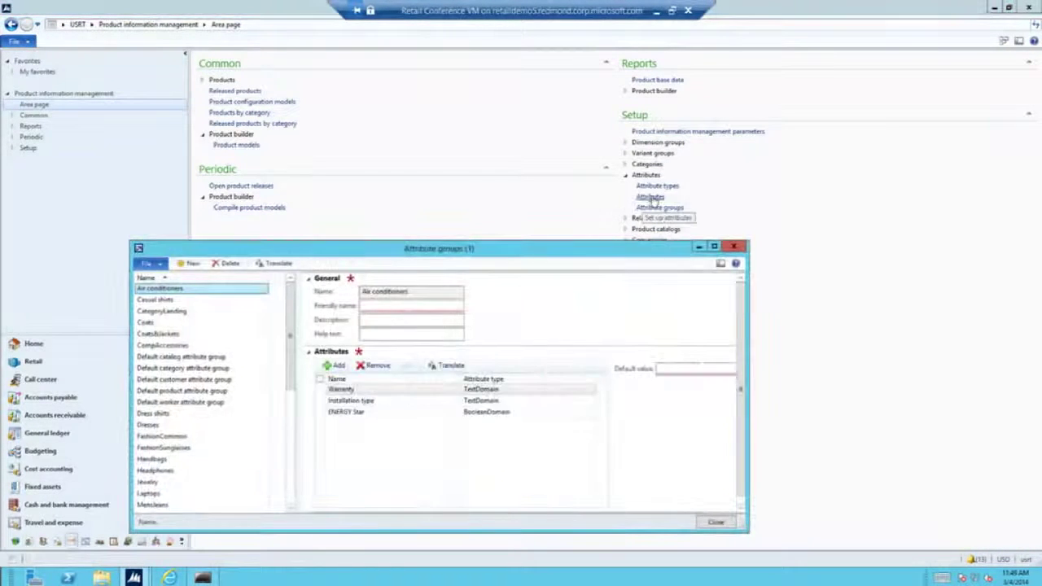